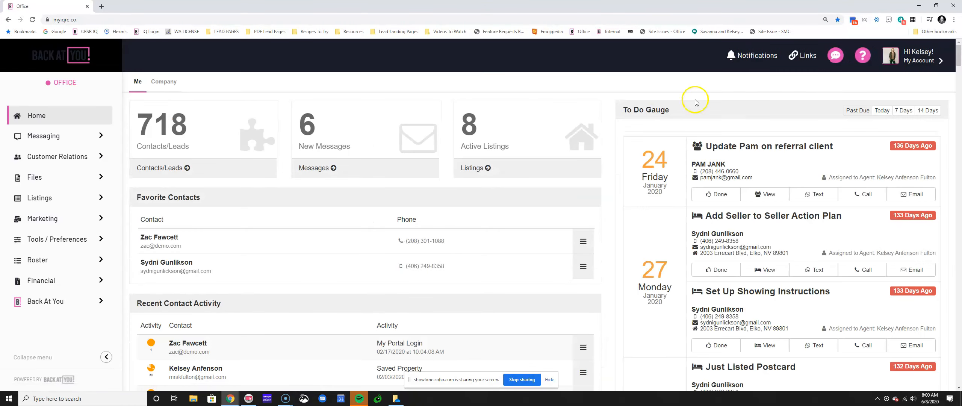
Filter the To Do Gauge to today's tasks and open a new browser tab
click(888, 111)
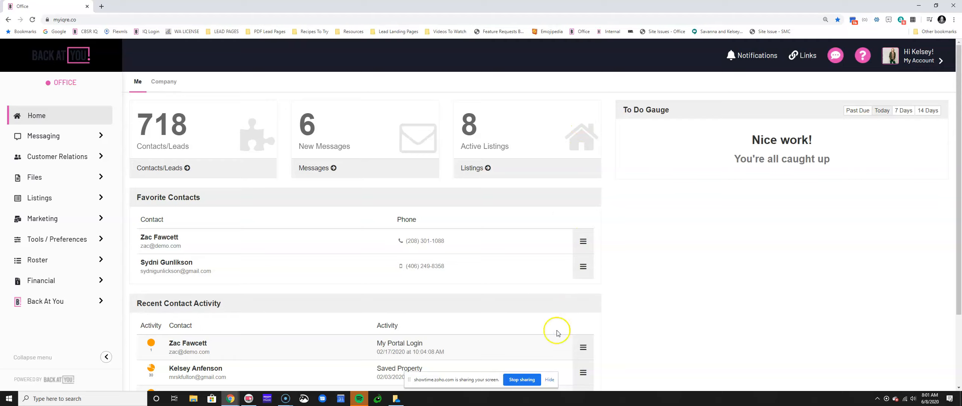
click(550, 380)
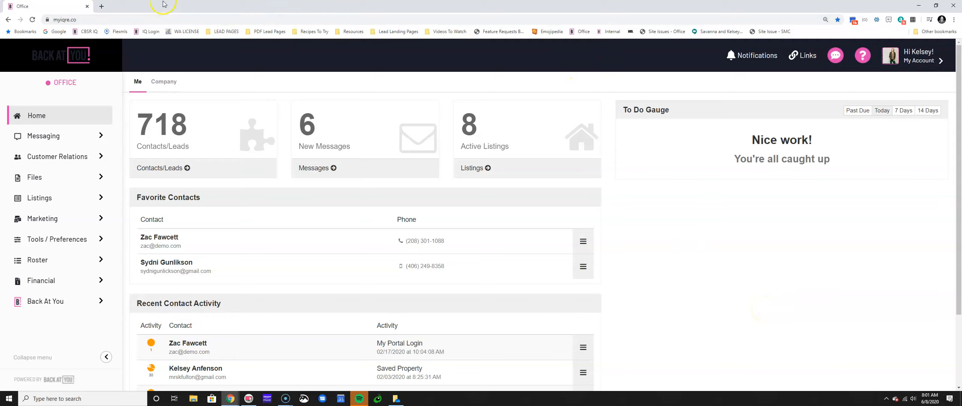
click(101, 7)
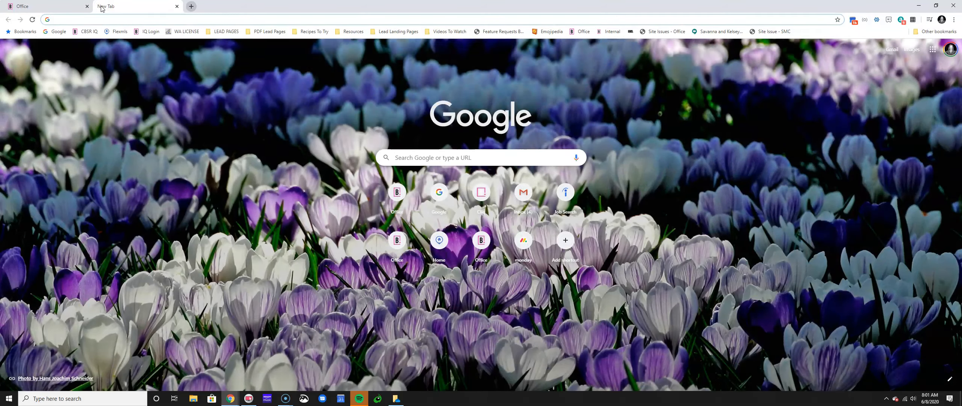
Load showtime.backatyou.com in the new tab to reach the training sessions page
text(show)
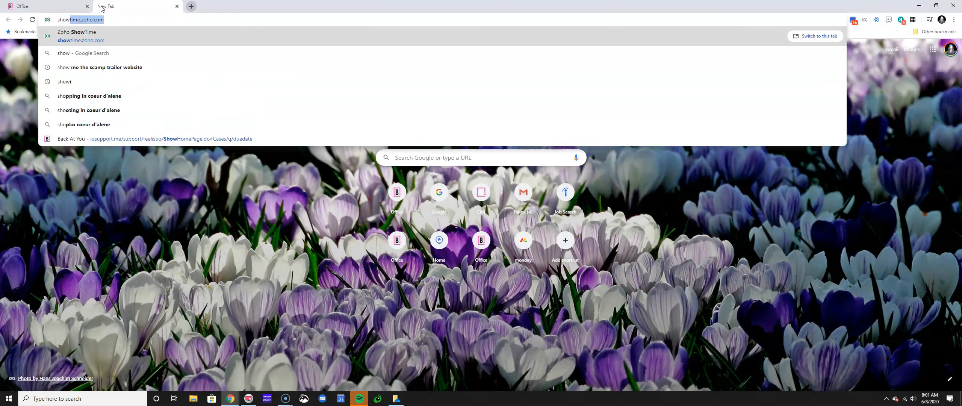
text(time.)
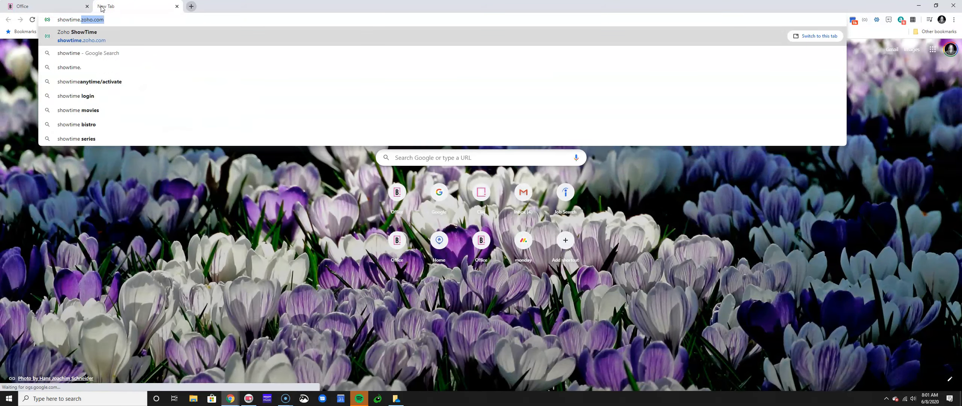
text(back)
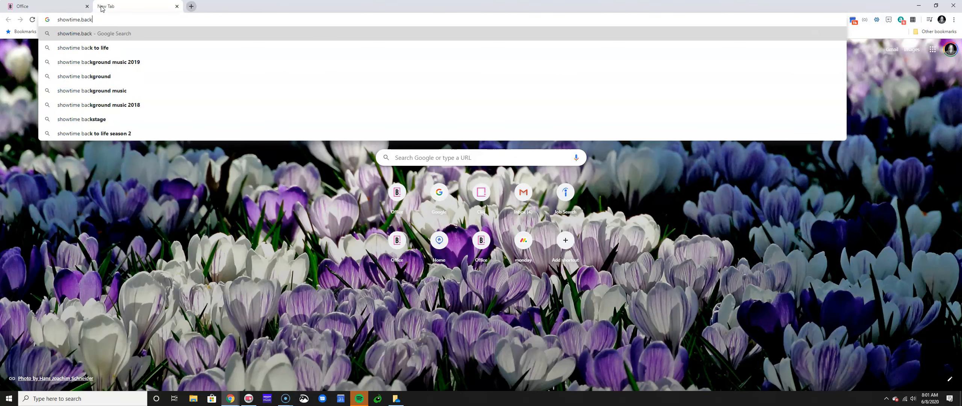
text(atyou.com)
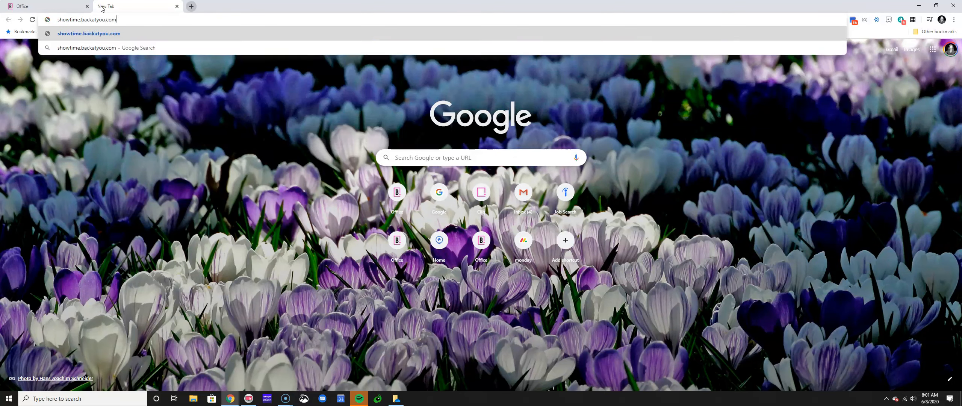
key(Return)
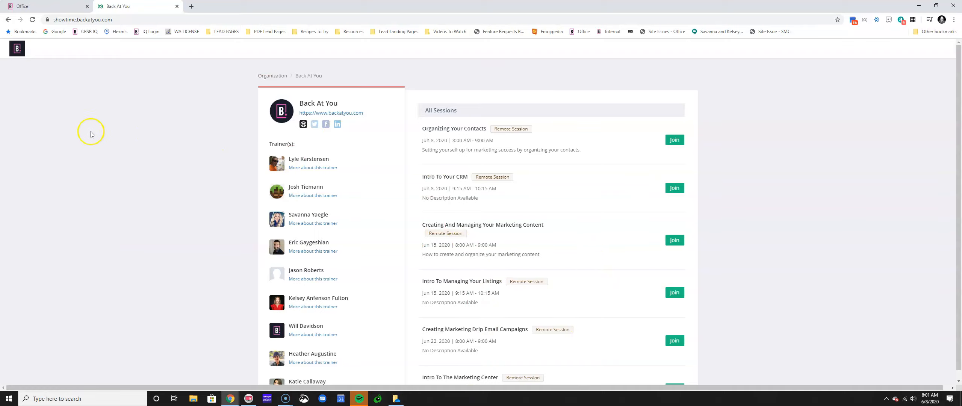
Switch back to the Office dashboard tab
click(44, 10)
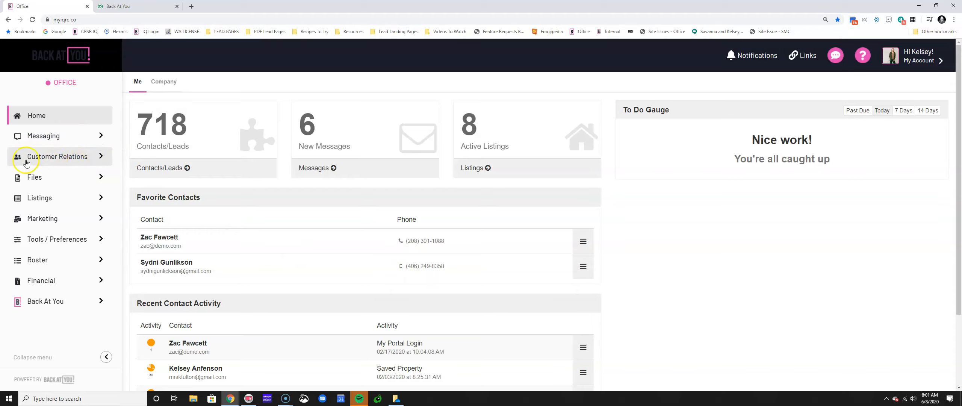
click(82, 158)
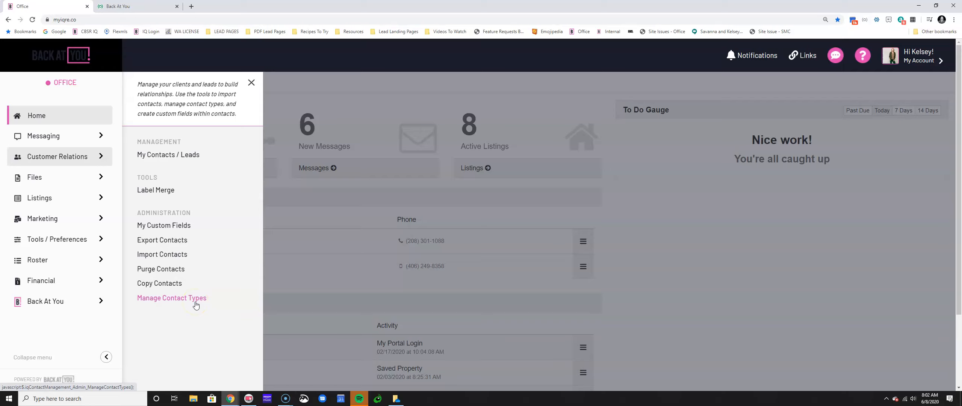
click(151, 255)
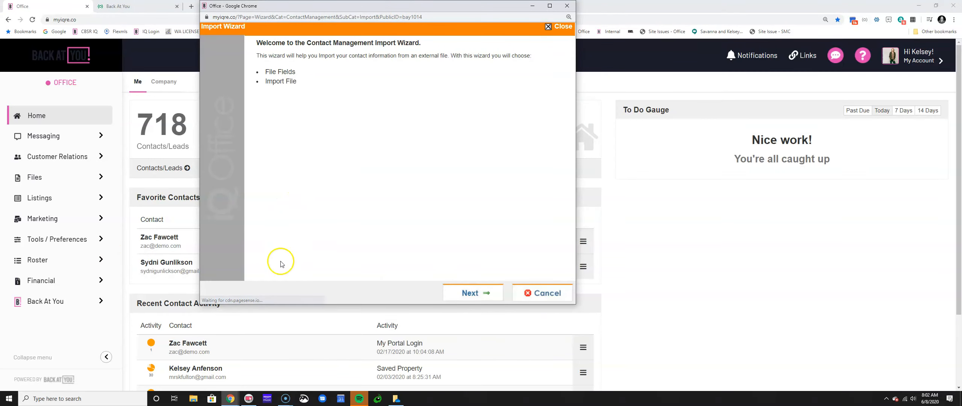
click(563, 7)
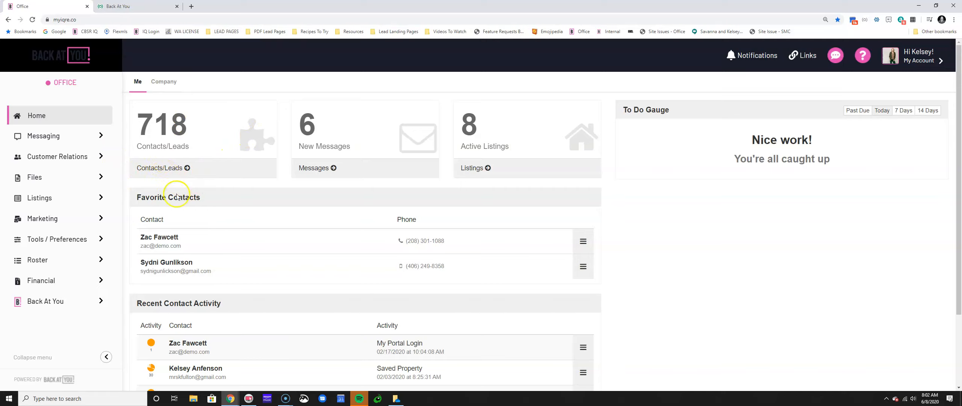
Open the Leads + Contacts list, sort it by activity, and open the most active contact
click(143, 169)
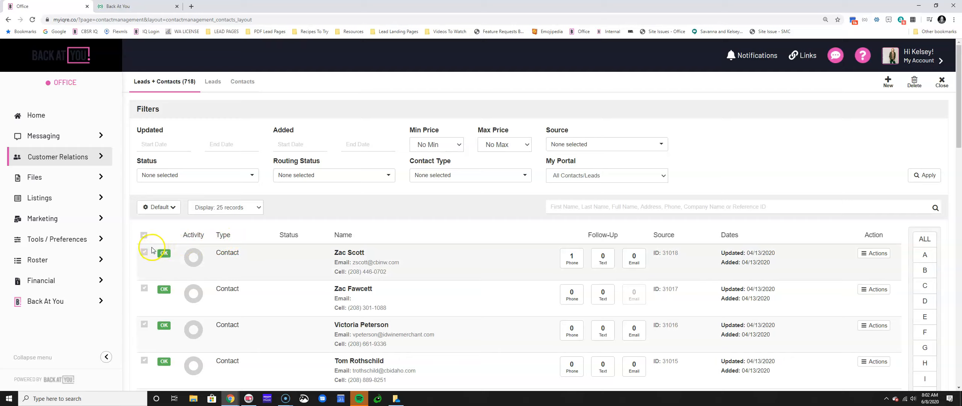
click(194, 239)
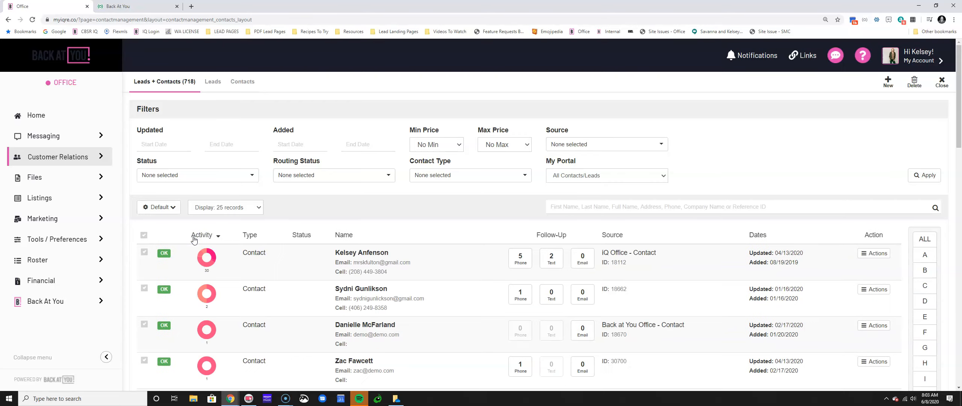
mouse_move(206, 276)
mouse_move(201, 296)
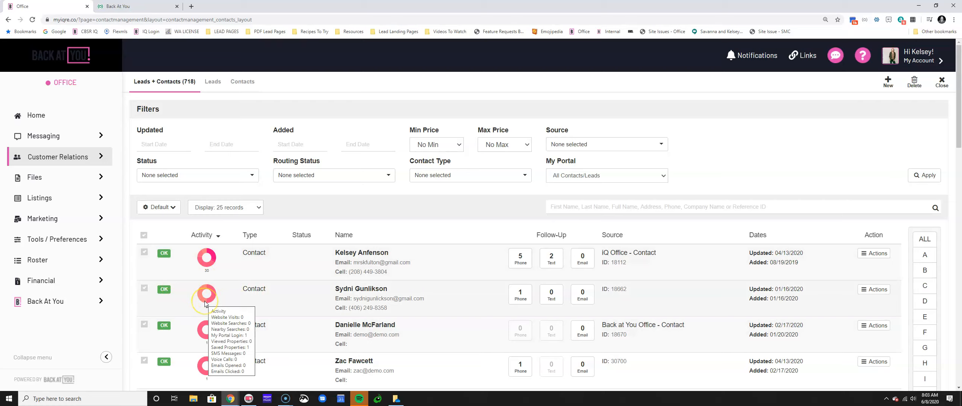
mouse_move(214, 263)
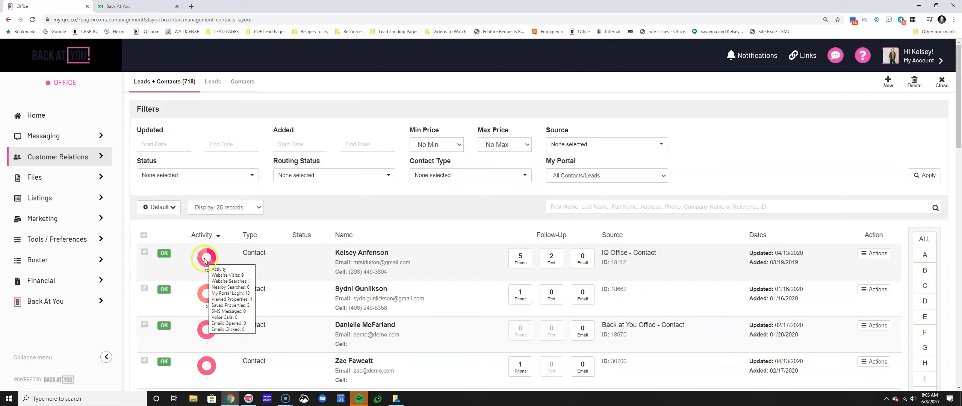
click(427, 271)
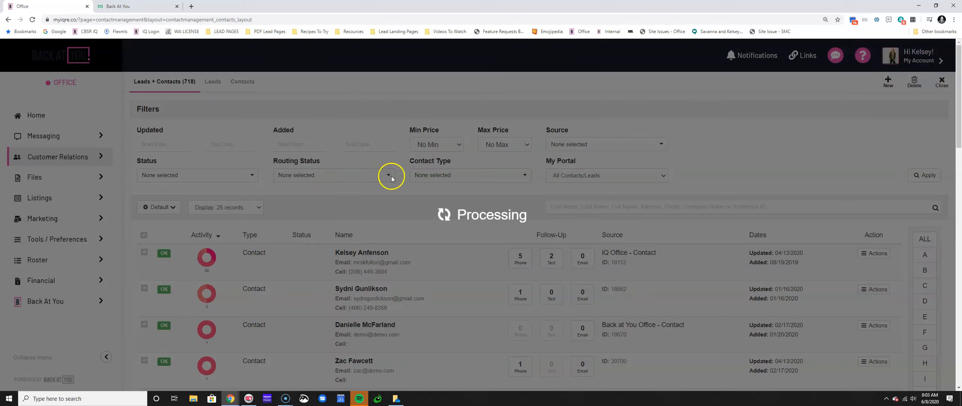
scroll(732, 233, down, 20)
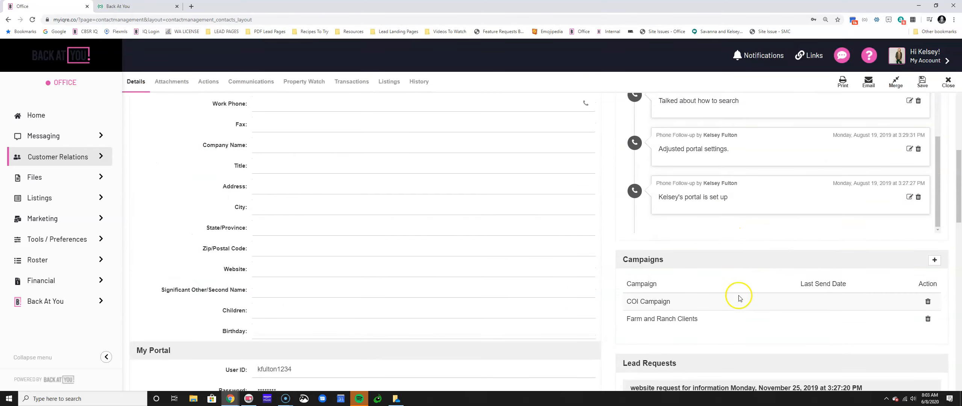
scroll(733, 293, down, 6)
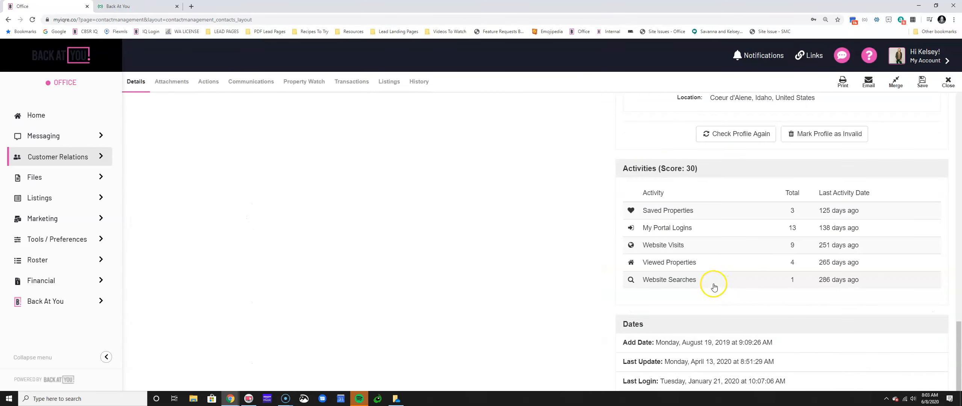
drag(628, 169, 734, 168)
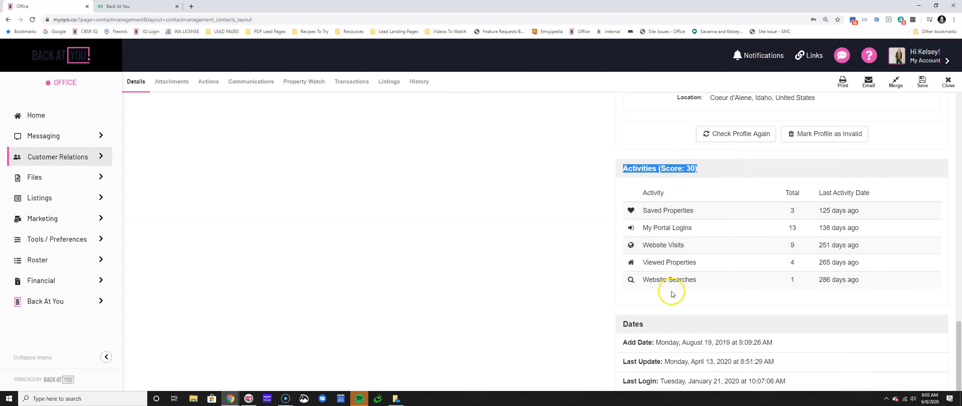
click(947, 82)
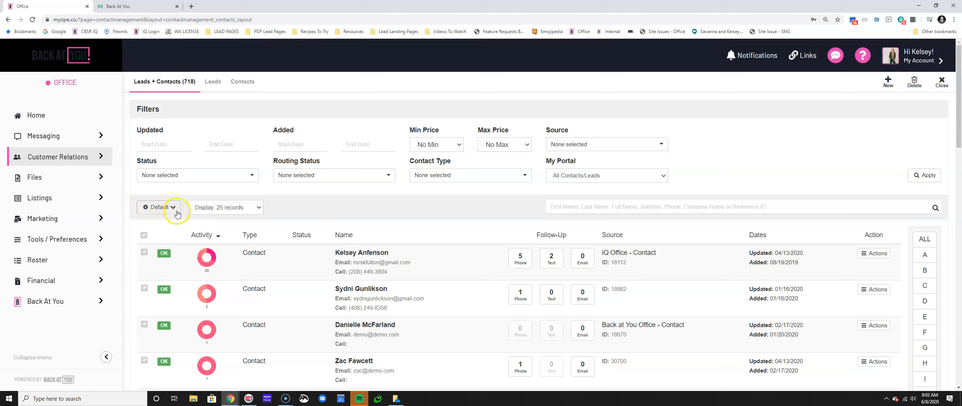
Show 300 records per page and start creating a new view from the Default menu
click(219, 207)
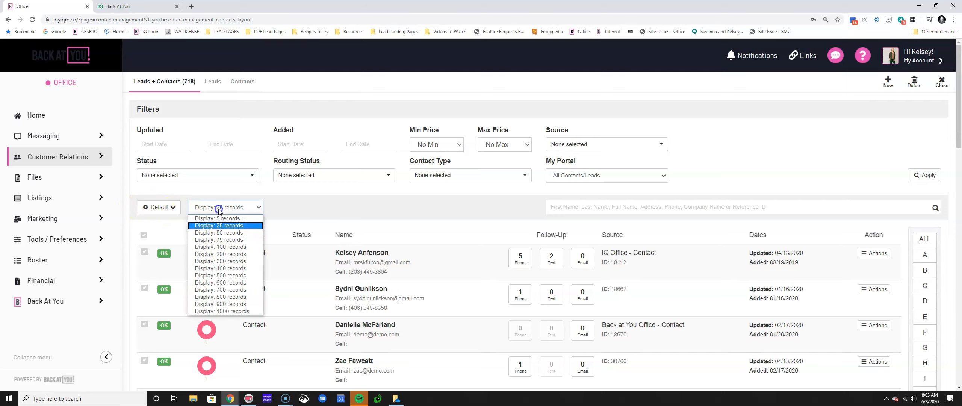
click(221, 261)
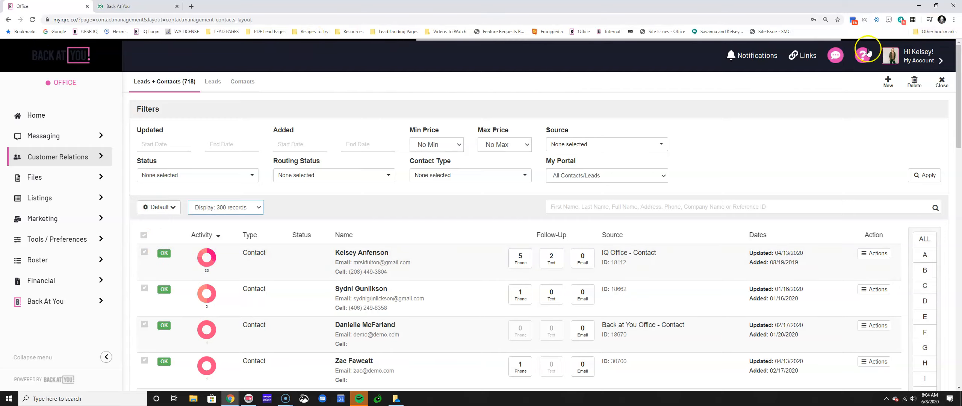
click(175, 213)
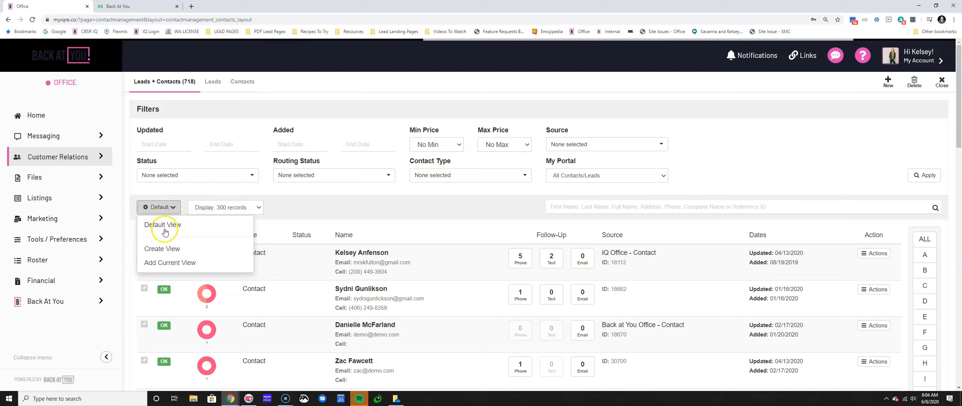
click(158, 250)
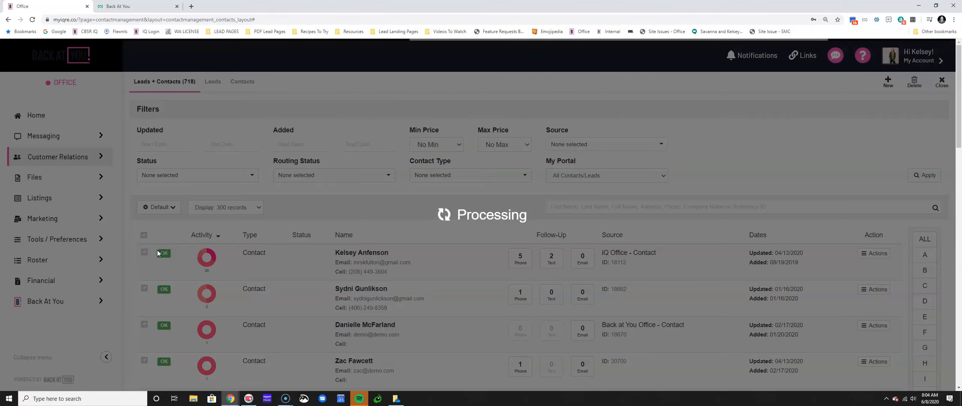
click(320, 78)
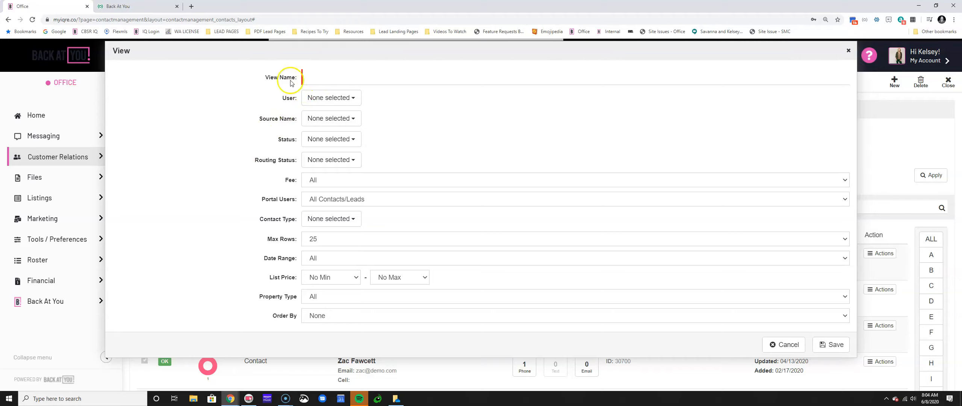
click(317, 81)
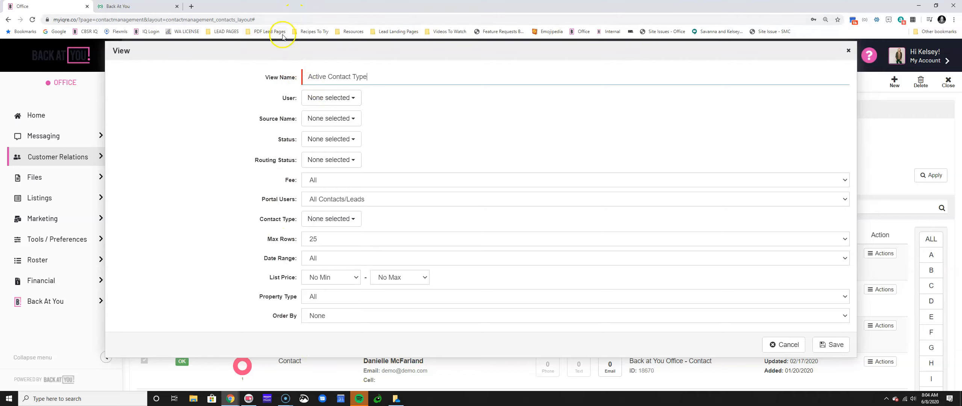
click(307, 139)
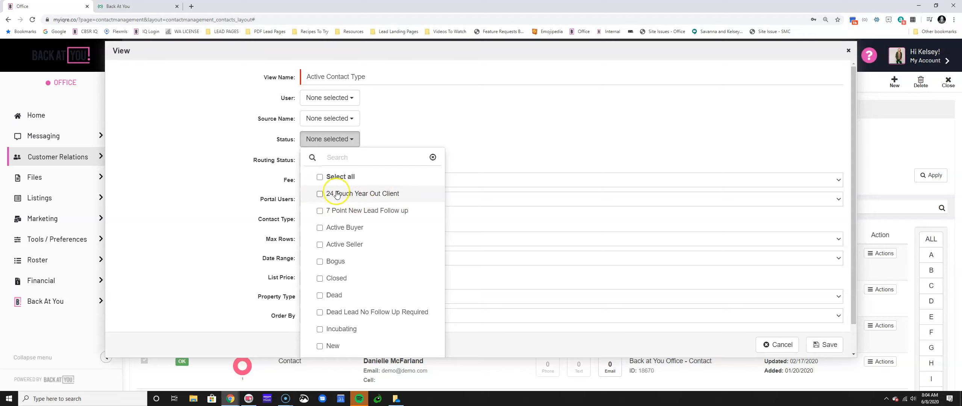
click(352, 119)
click(355, 119)
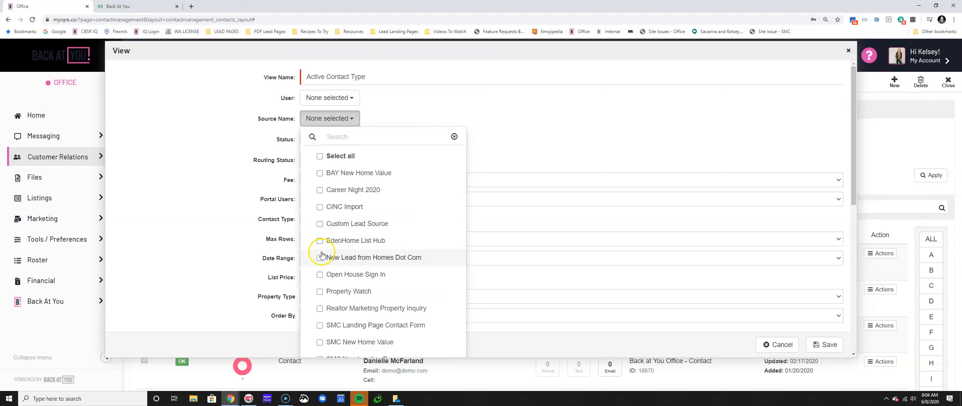
scroll(322, 255, down, 6)
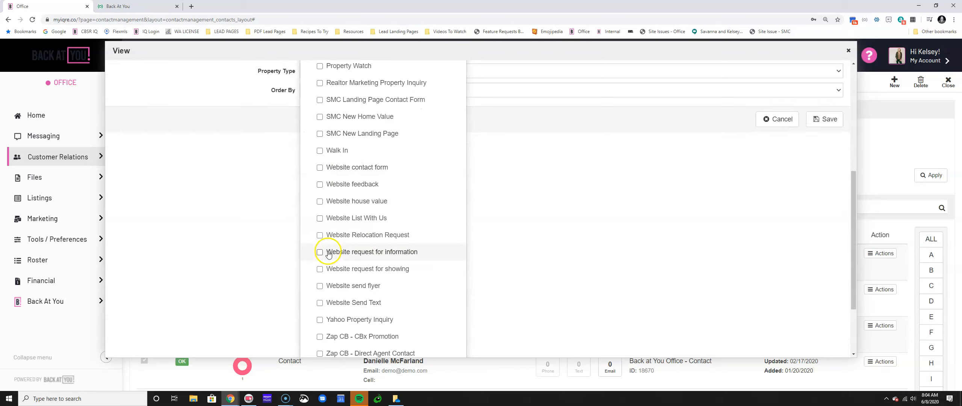
scroll(328, 252, down, 2)
scroll(320, 233, up, 4)
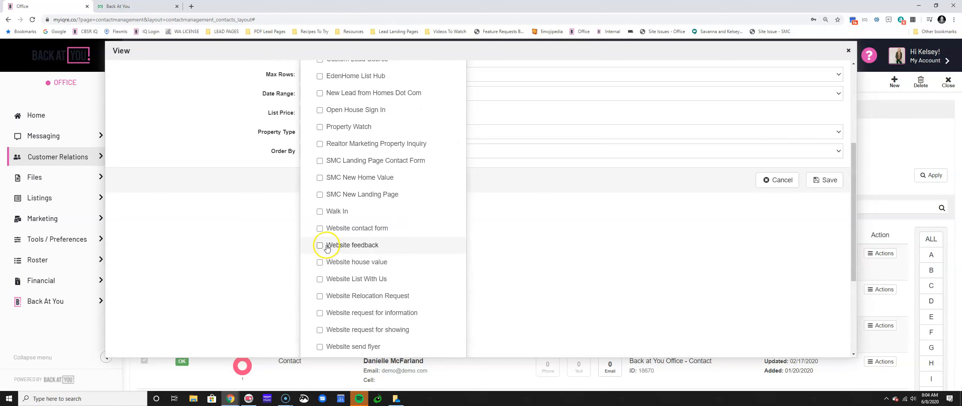
scroll(319, 223, up, 1)
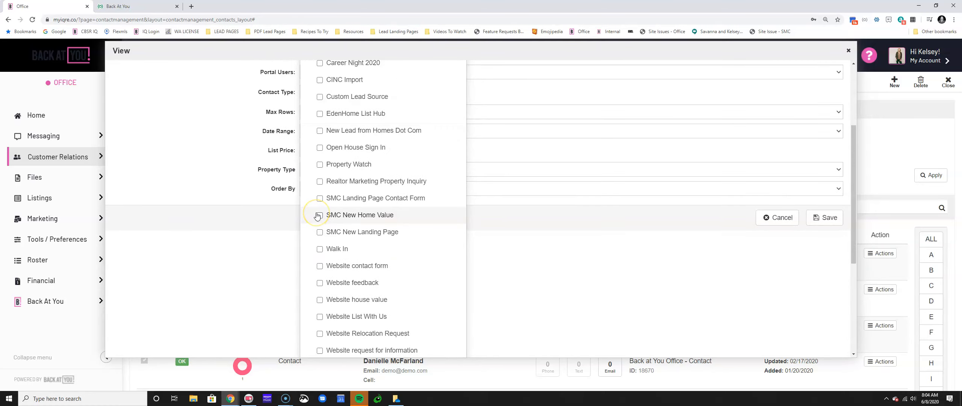
scroll(317, 216, down, 5)
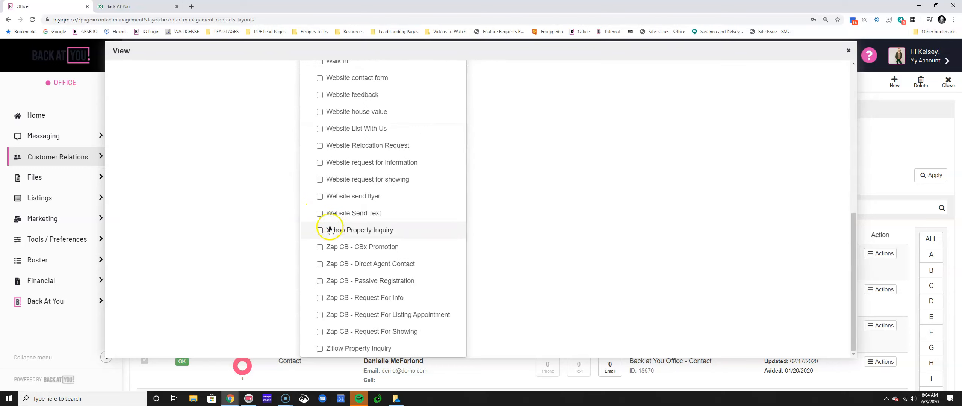
scroll(331, 211, up, 15)
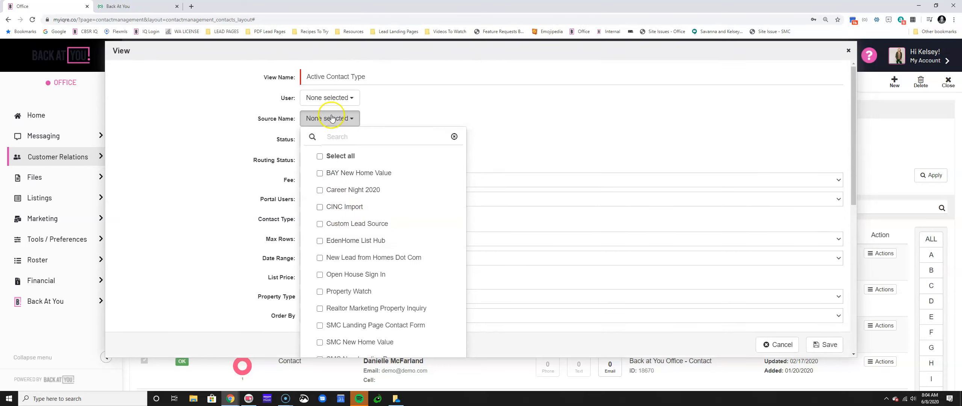
click(335, 120)
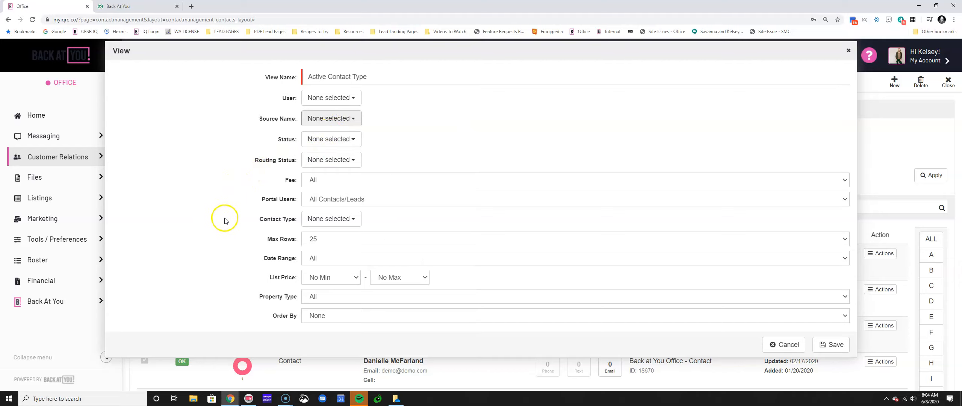
Limit the new view to COI contacts and name it 'Circle Of Influence View'
click(332, 222)
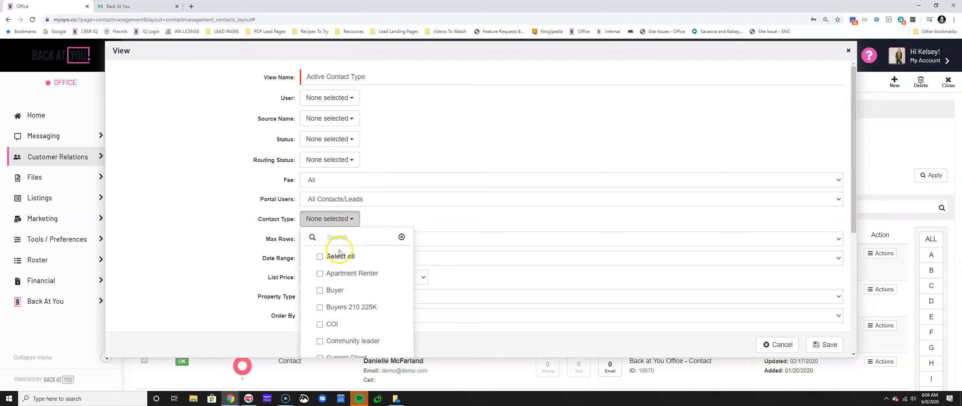
scroll(340, 252, down, 1)
click(320, 286)
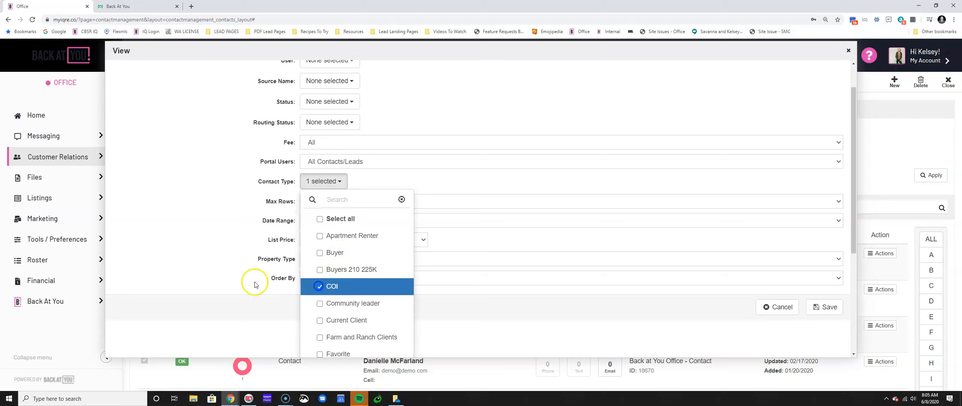
scroll(229, 273, up, 1)
drag(393, 77, 314, 75)
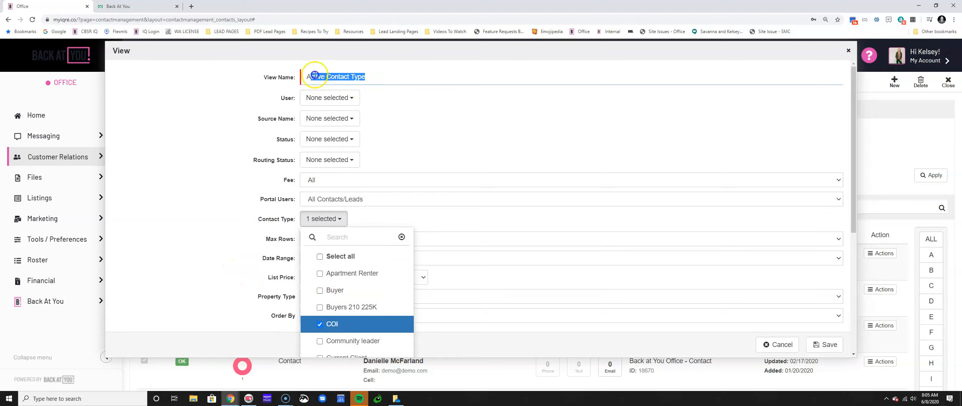
text(Circle Of Influence View)
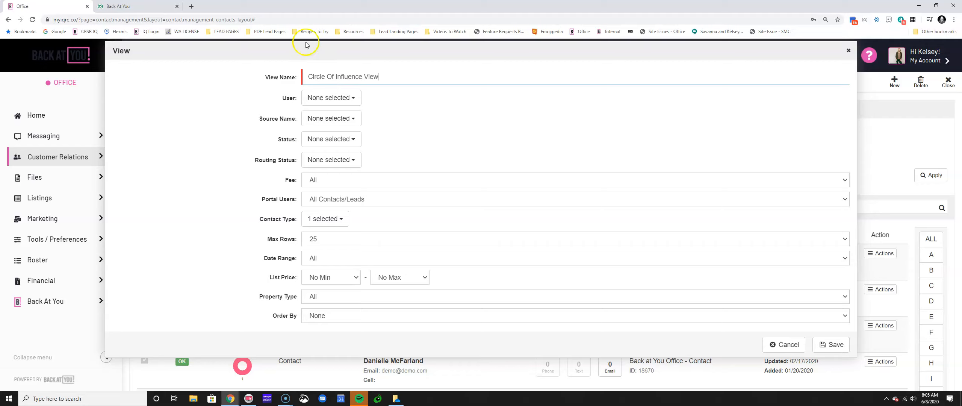
Set Max Rows to 1000, order by Activity - High to Low, and save the view
click(319, 239)
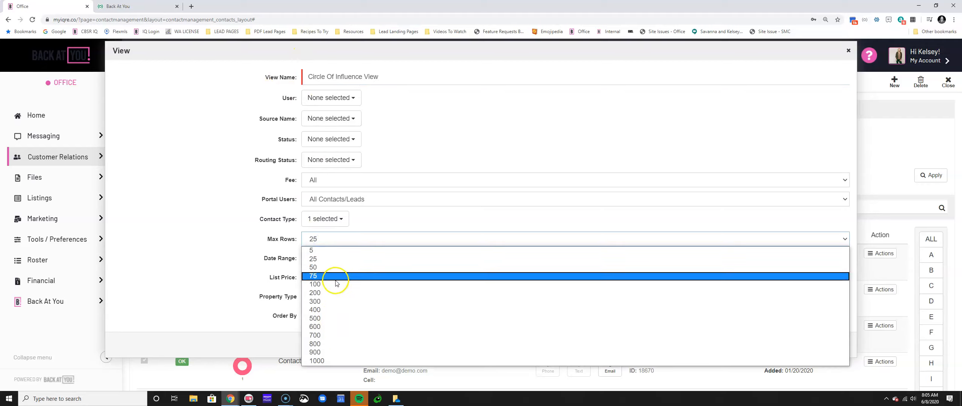
click(324, 361)
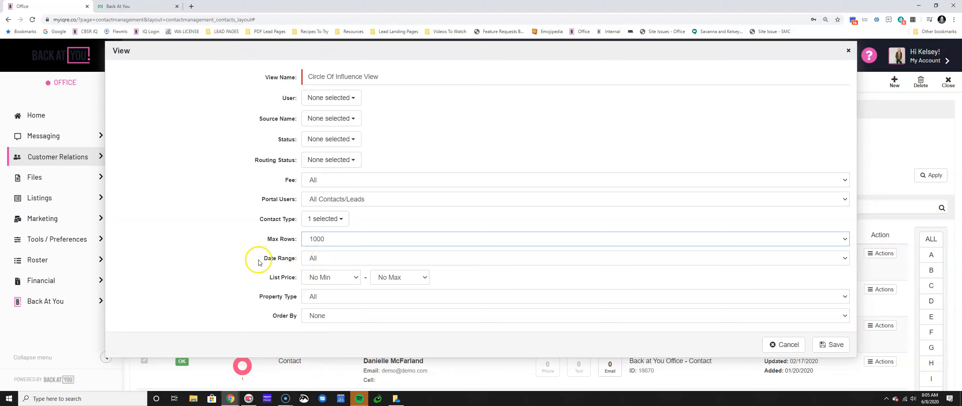
click(336, 317)
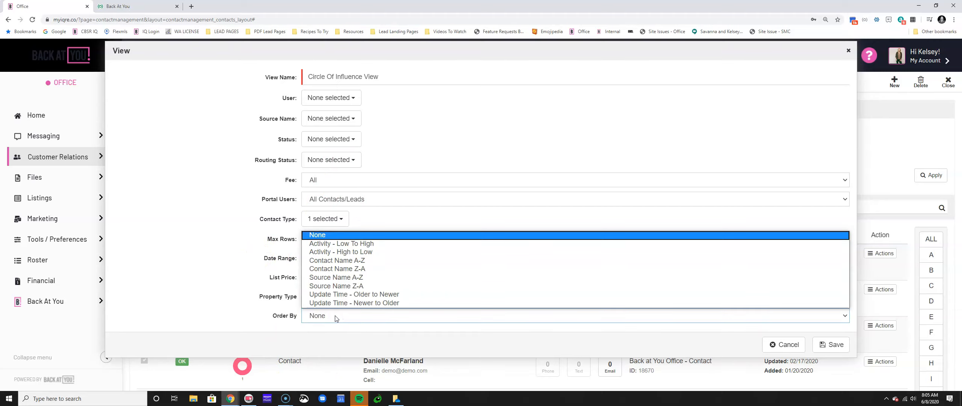
click(335, 252)
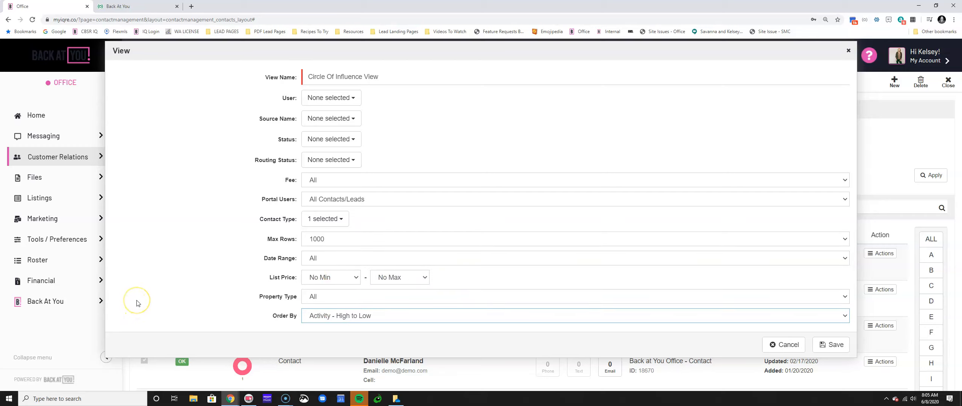
click(822, 346)
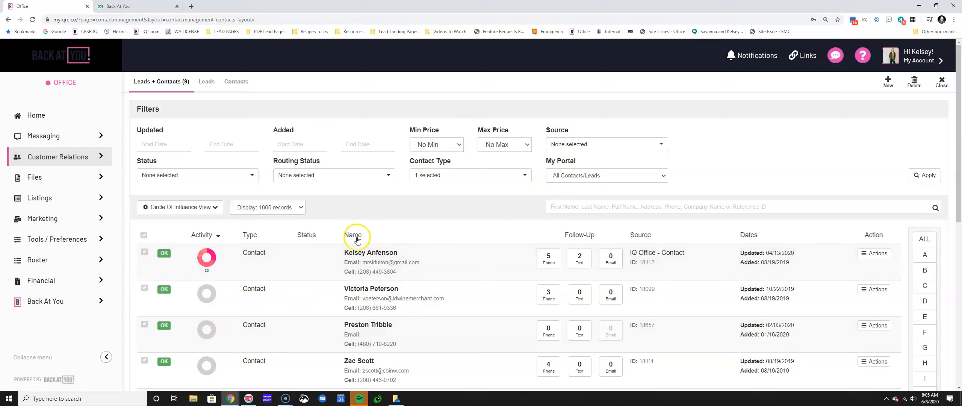
Switch the contact list back to the Default View showing all 718 records
click(176, 207)
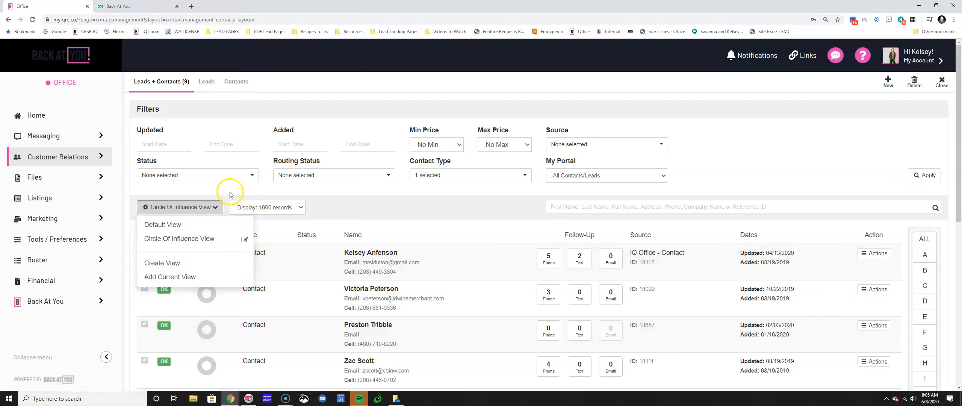
click(444, 187)
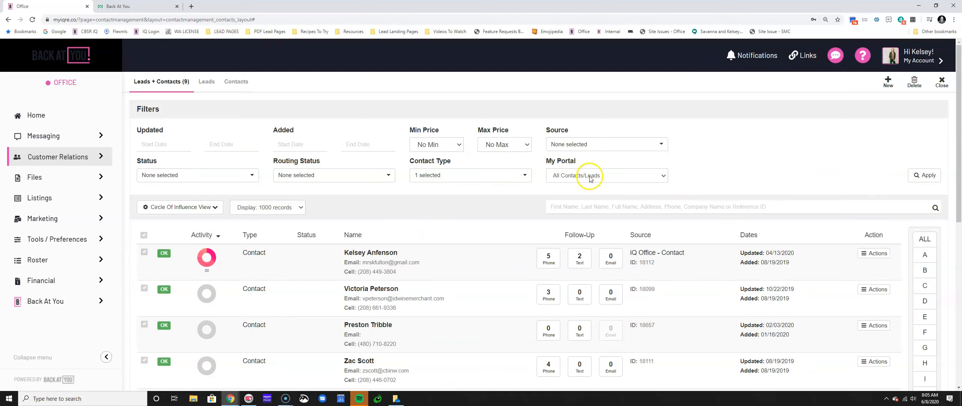
click(177, 207)
click(162, 223)
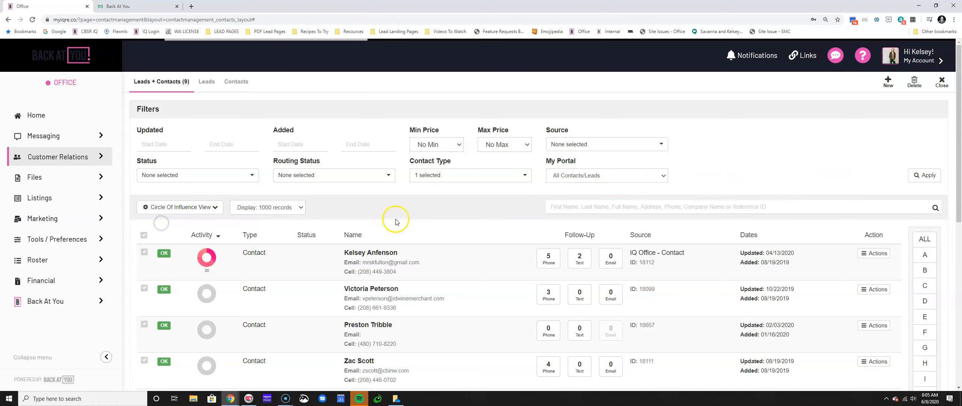
click(256, 208)
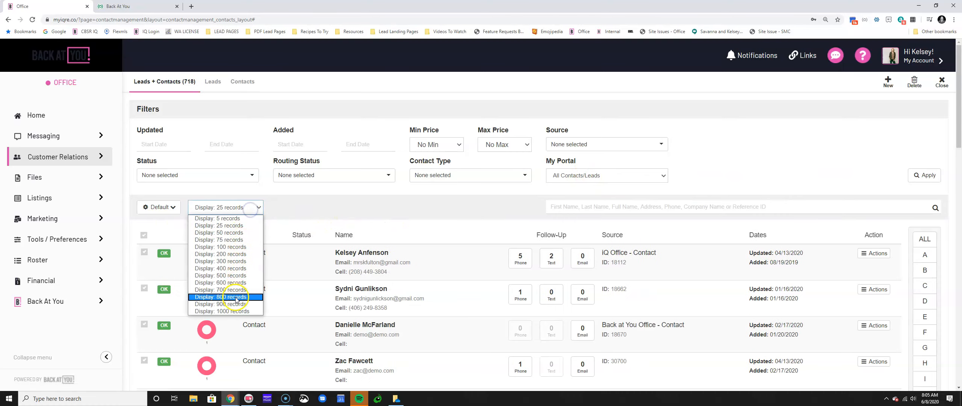
Show 1000 records and filter the list to Farm and Ranch Clients contacts
click(234, 315)
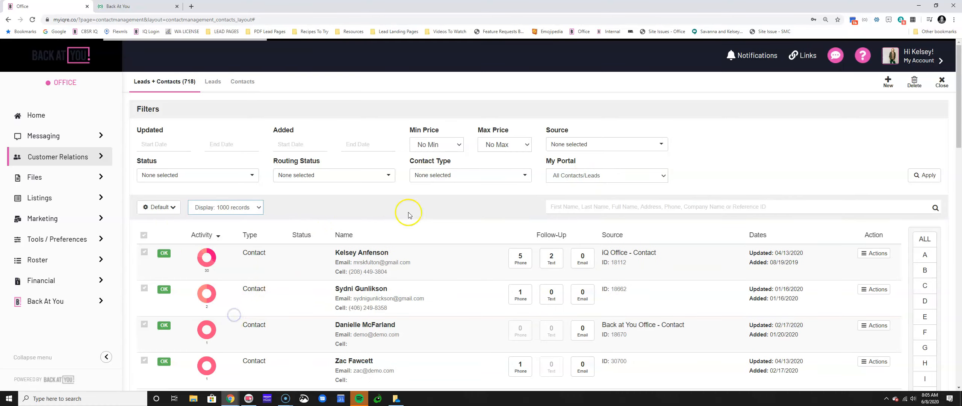
click(436, 175)
scroll(419, 311, down, 2)
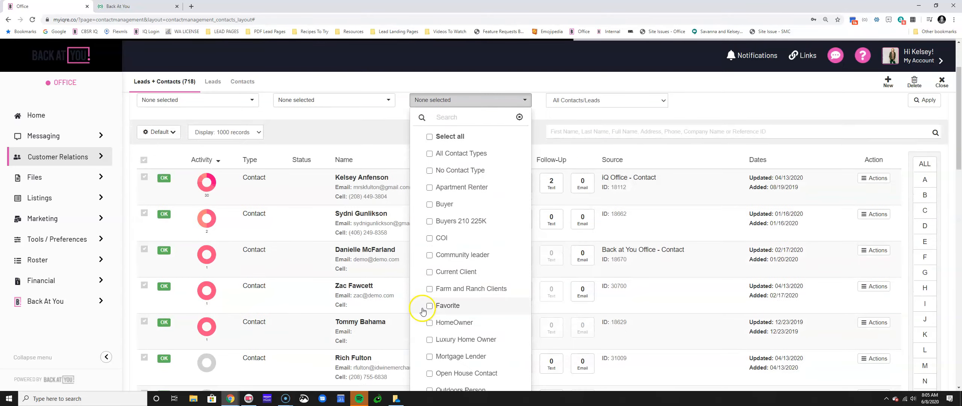
click(429, 289)
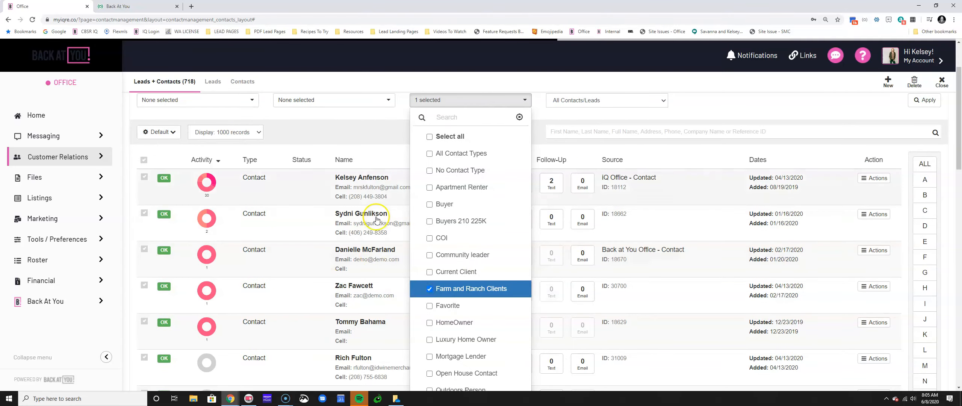
click(403, 129)
click(924, 100)
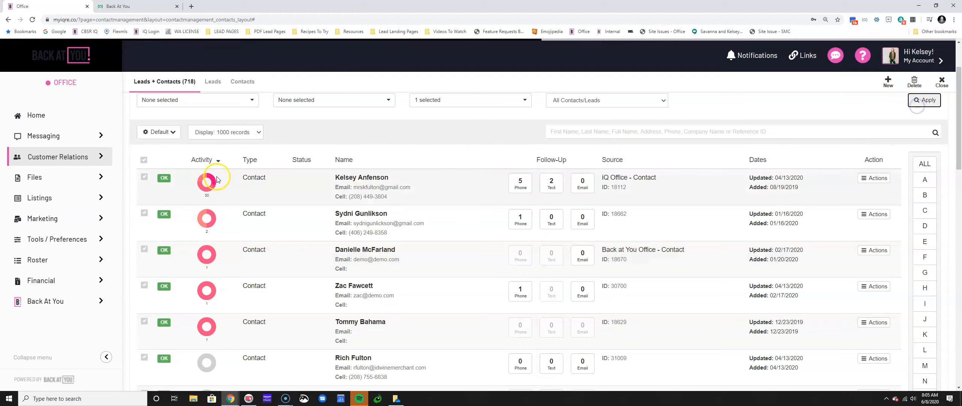
Save the current filter as a new view named 'Farm And Ranch'
click(170, 133)
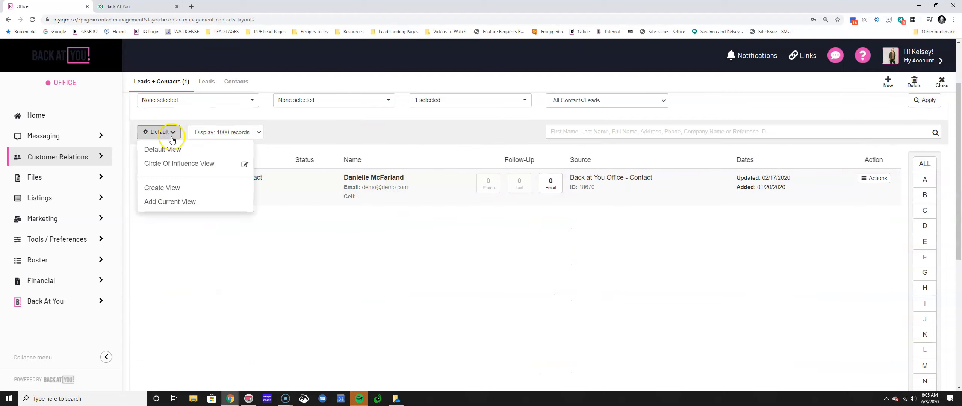
click(205, 207)
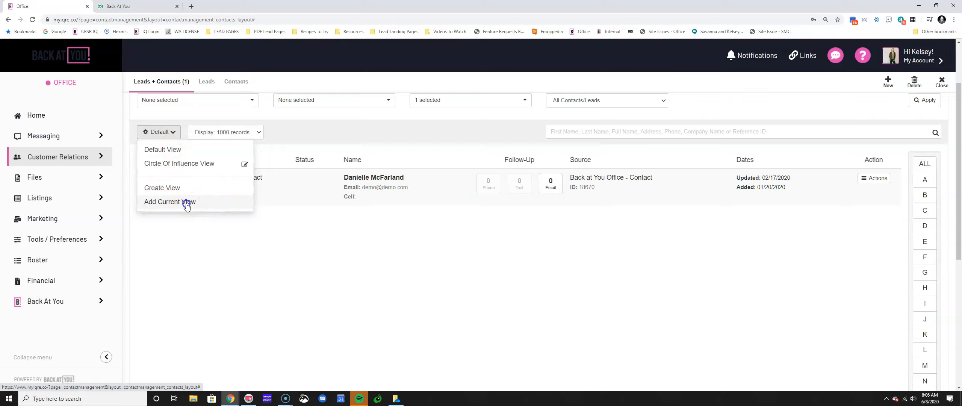
click(331, 82)
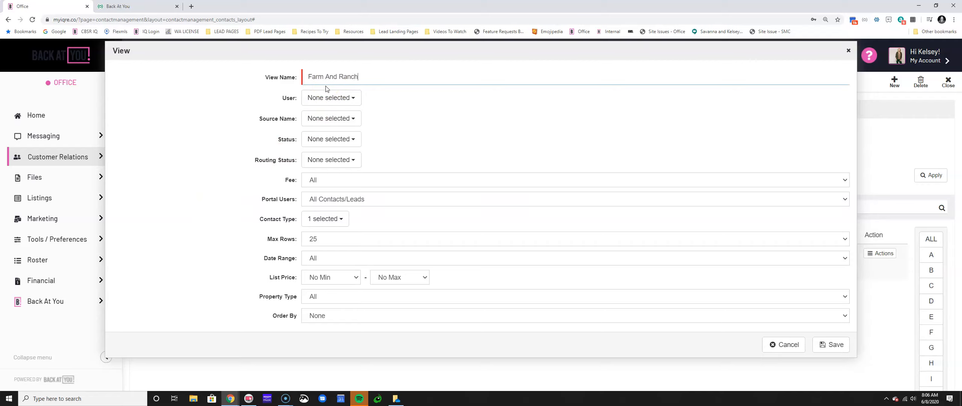
Order the Farm And Ranch view by Activity - High to Low and save it
click(326, 318)
click(359, 252)
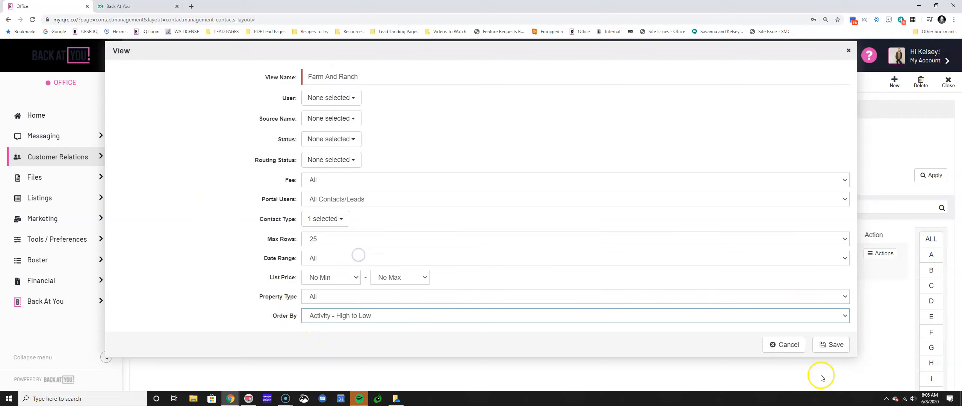
click(829, 344)
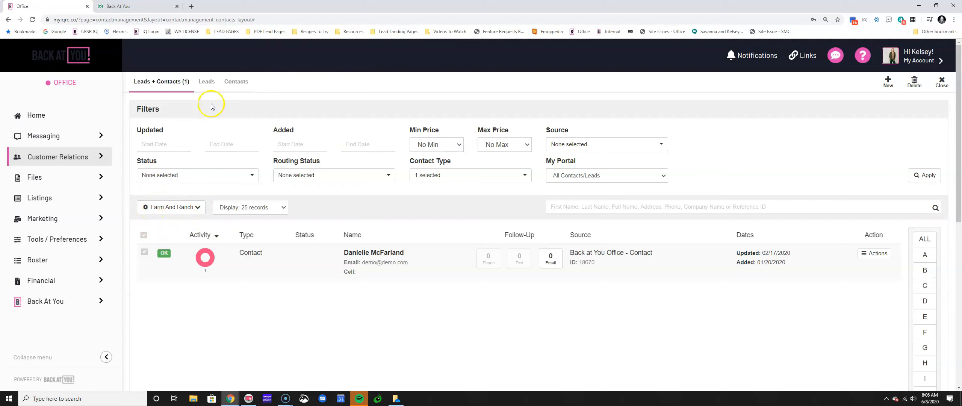
Switch the list to the Circle Of Influence View, showing its 9 contacts
click(938, 88)
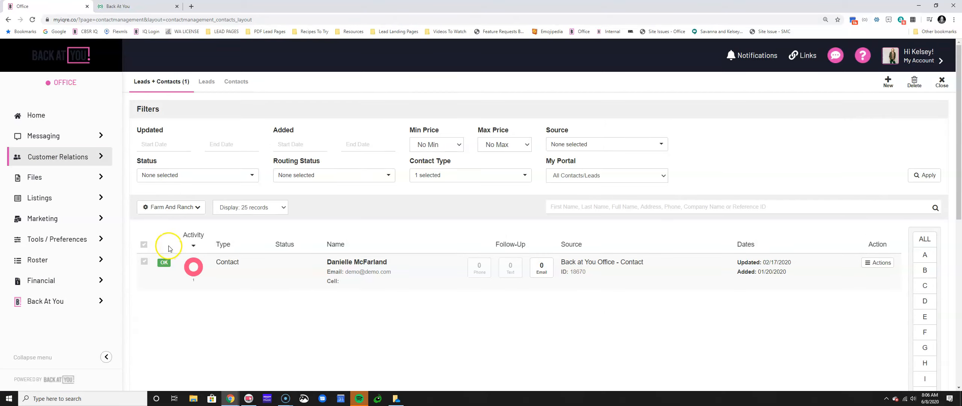
click(170, 207)
click(168, 253)
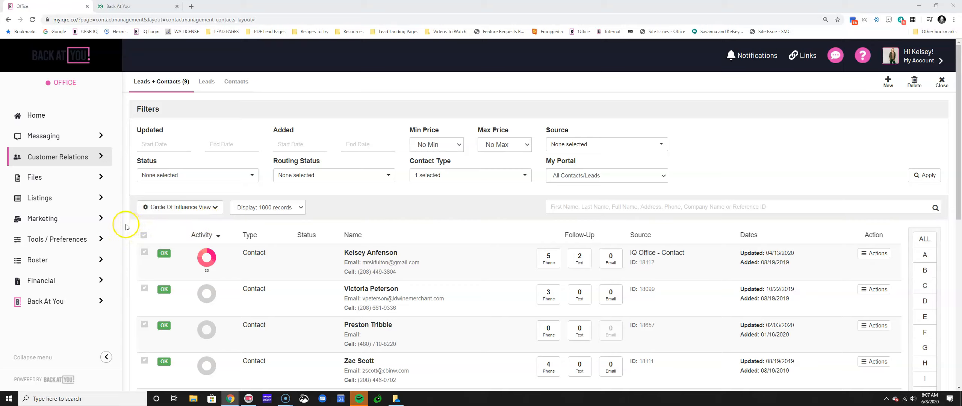
Scroll the contact list and open the fifth contact's Details record
scroll(277, 309, down, 2)
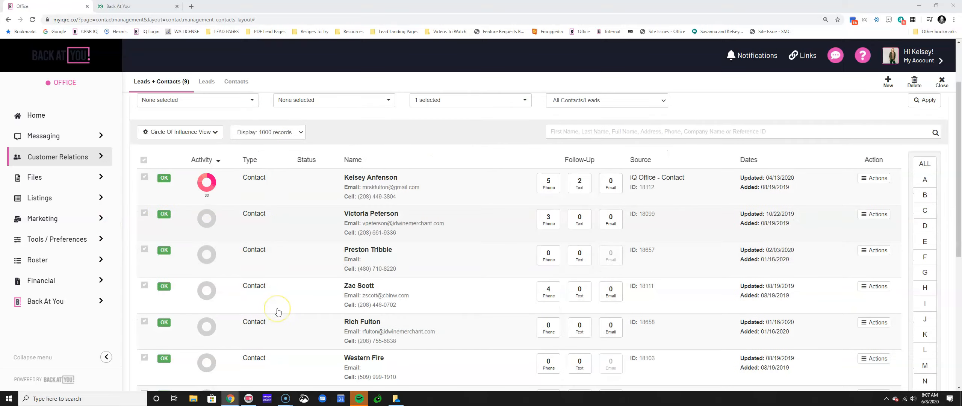
scroll(277, 311, down, 3)
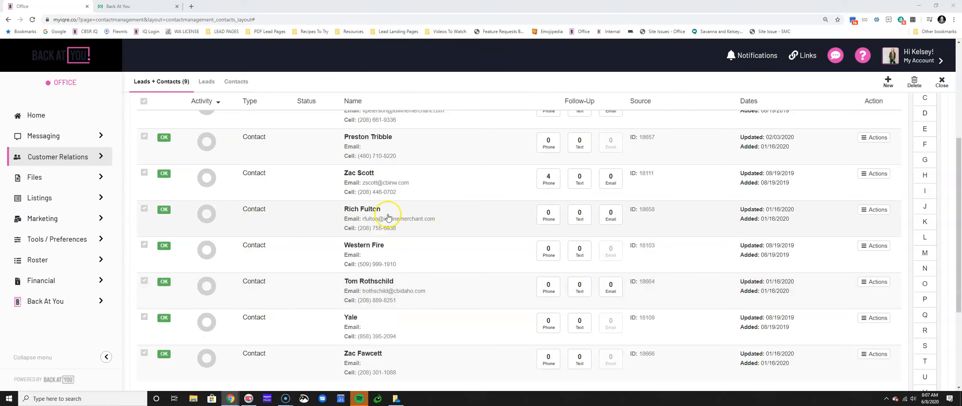
click(318, 229)
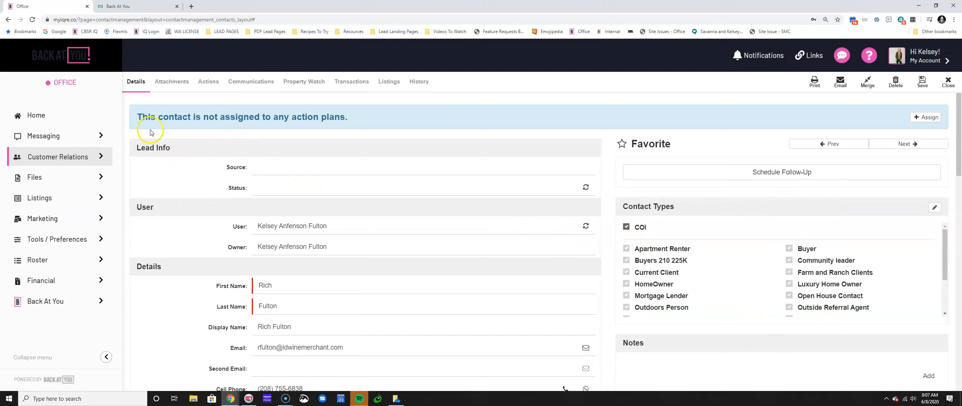
Move the Back At You browser tab into its own window and select the contact's Source field
drag(130, 7, 961, 133)
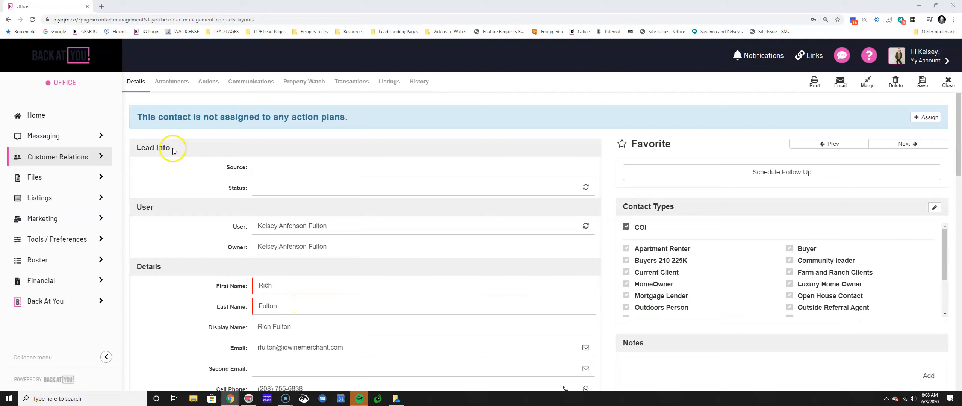
click(274, 171)
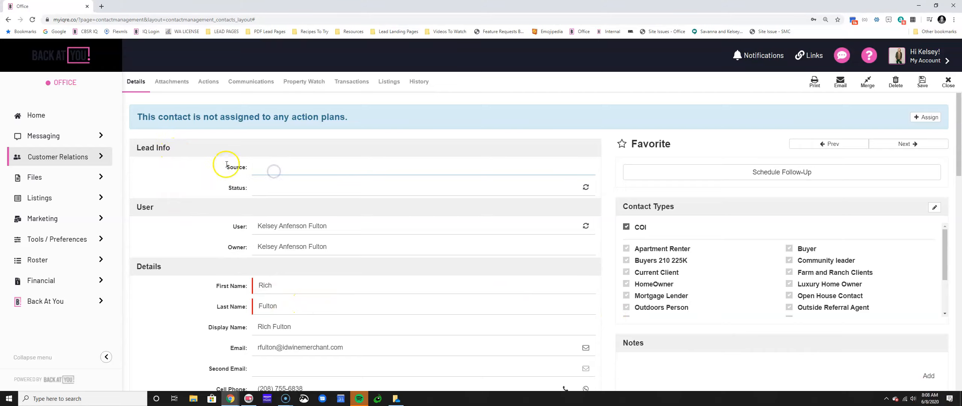
Try PTA and Hiking Club, then set the Lead Info source to 'Fly Fishing Class'
drag(225, 166, 249, 168)
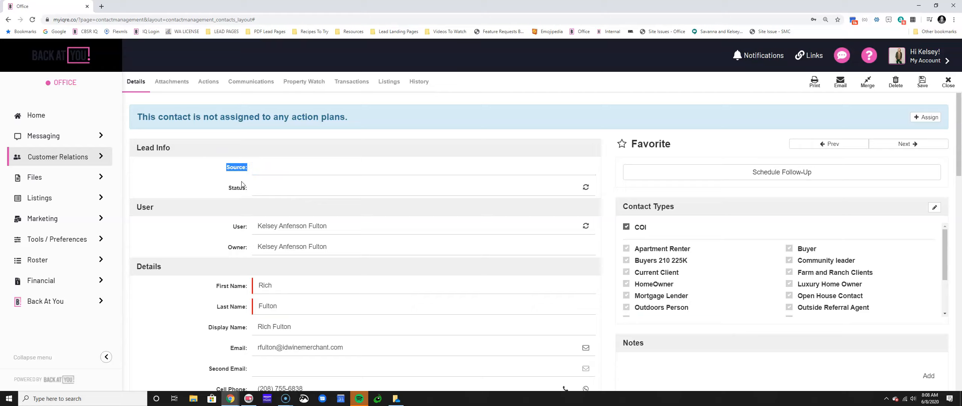
click(256, 167)
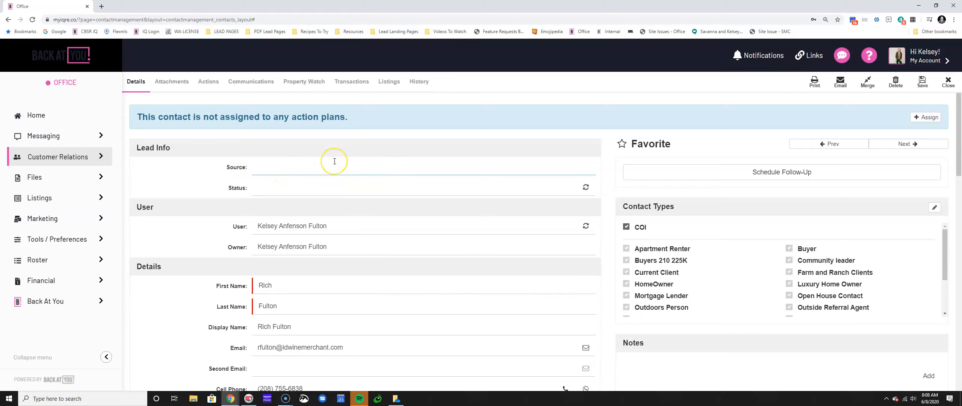
text(PTA)
key(BackSpace)
text(Hiking Club)
key(Return)
click(335, 163)
text(Fly Fishing Class)
drag(312, 167, 257, 167)
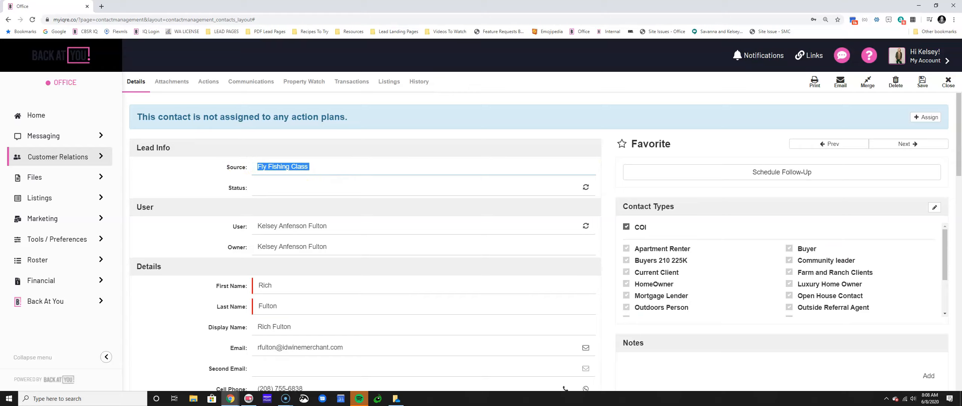
drag(236, 168, 314, 168)
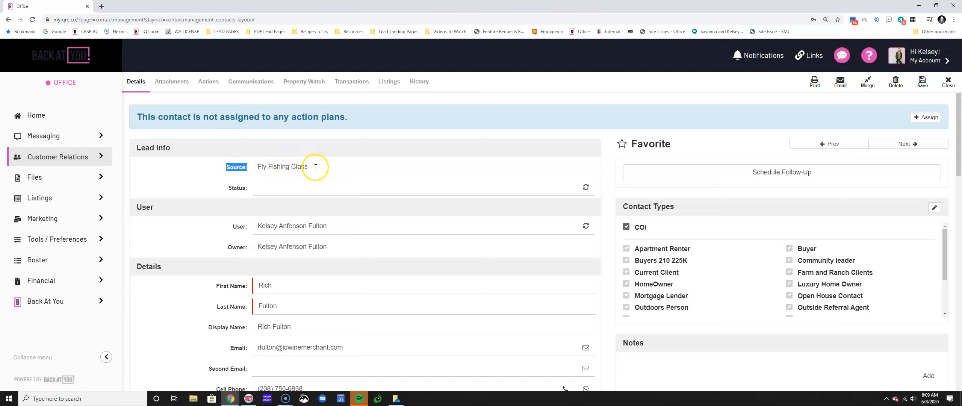
click(220, 189)
drag(219, 189, 265, 185)
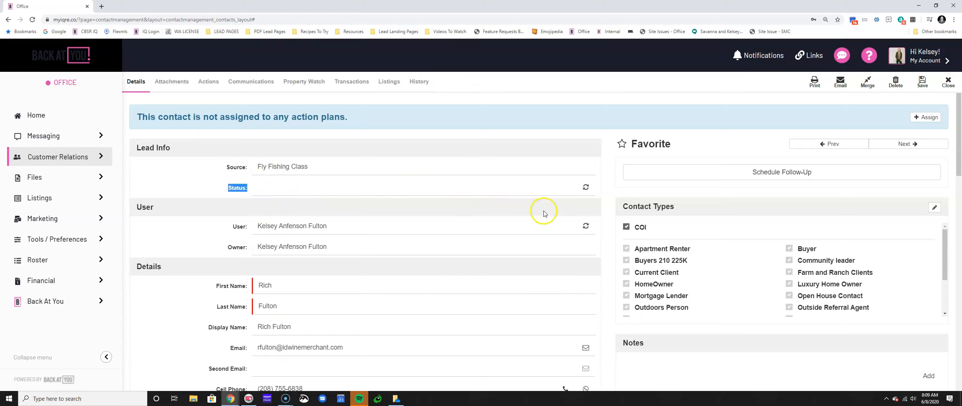
click(586, 187)
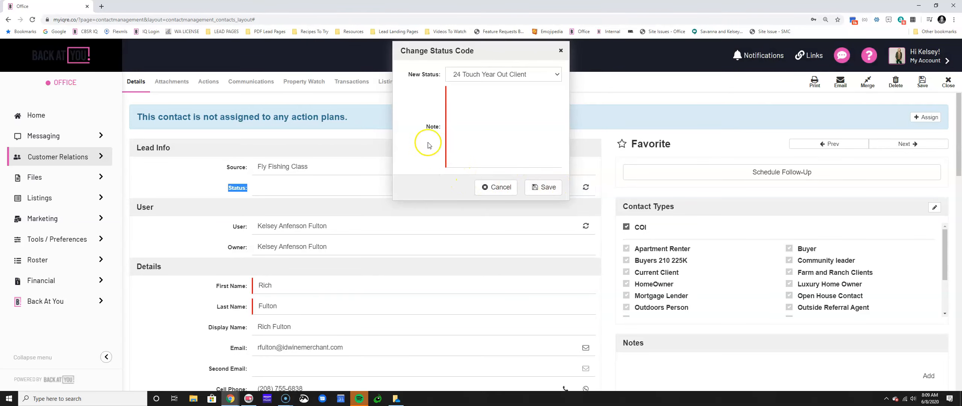
click(477, 71)
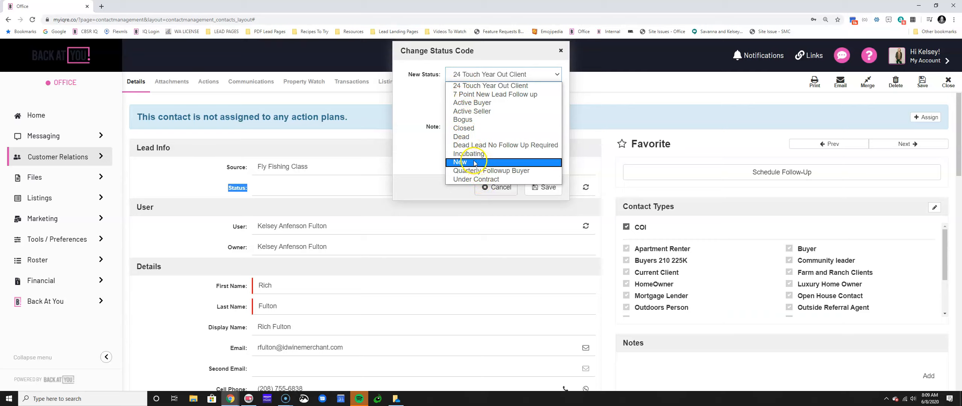
click(483, 104)
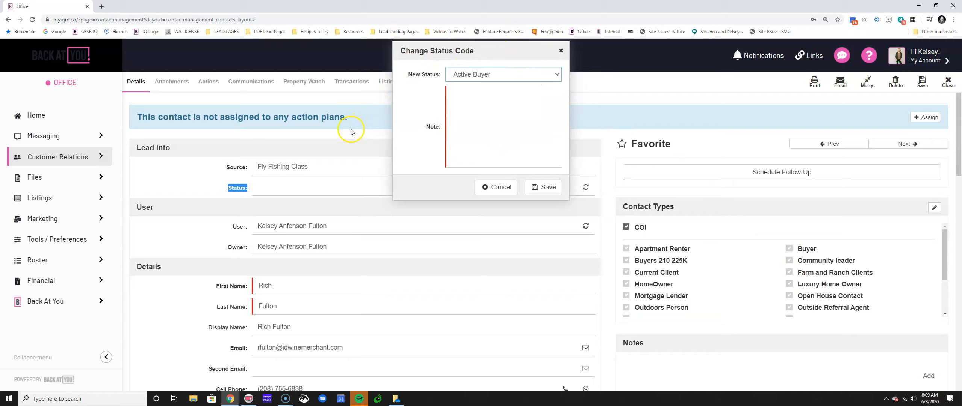
click(561, 51)
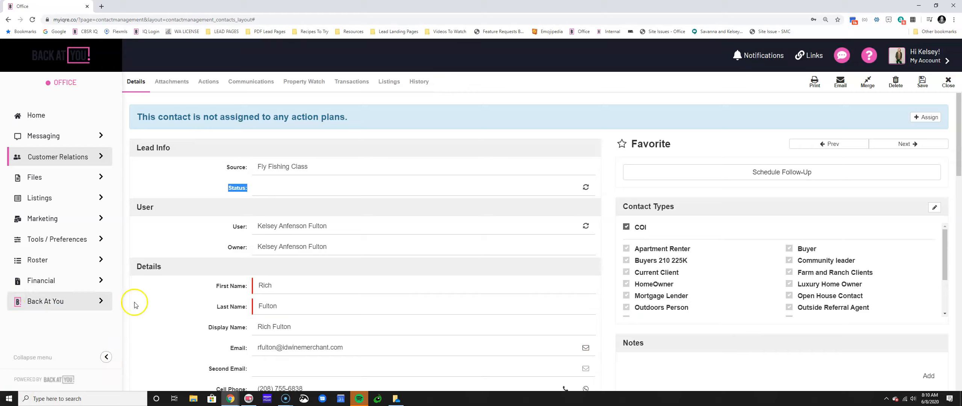
drag(621, 206, 679, 212)
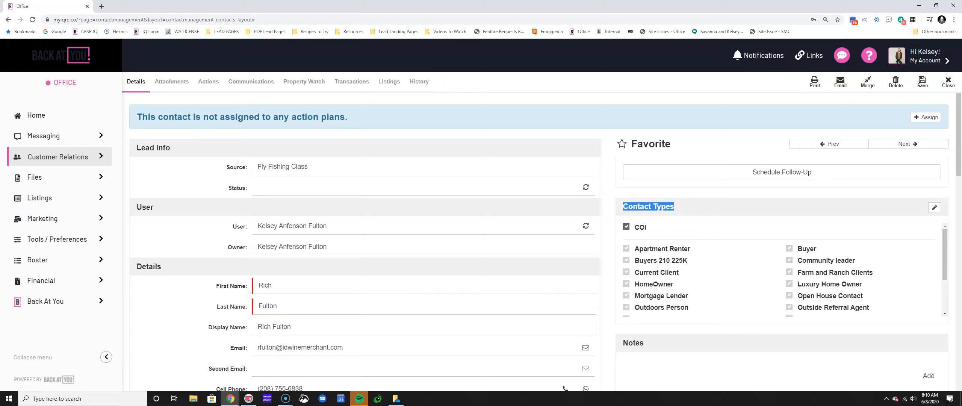
click(644, 208)
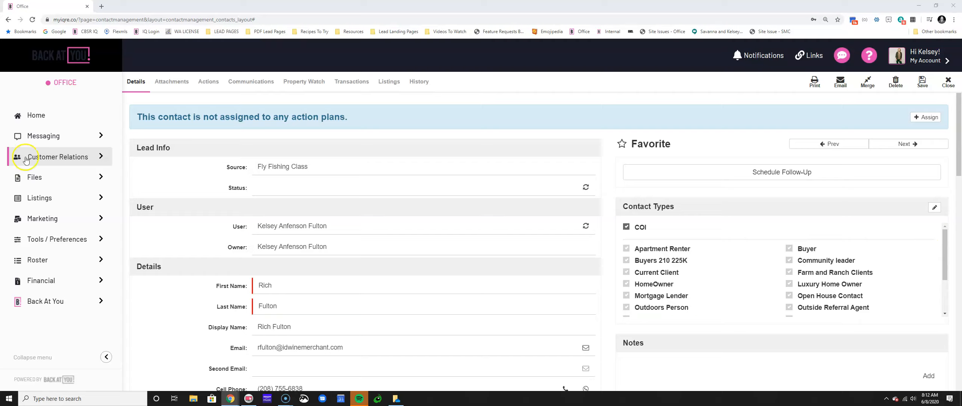
triple_click(236, 185)
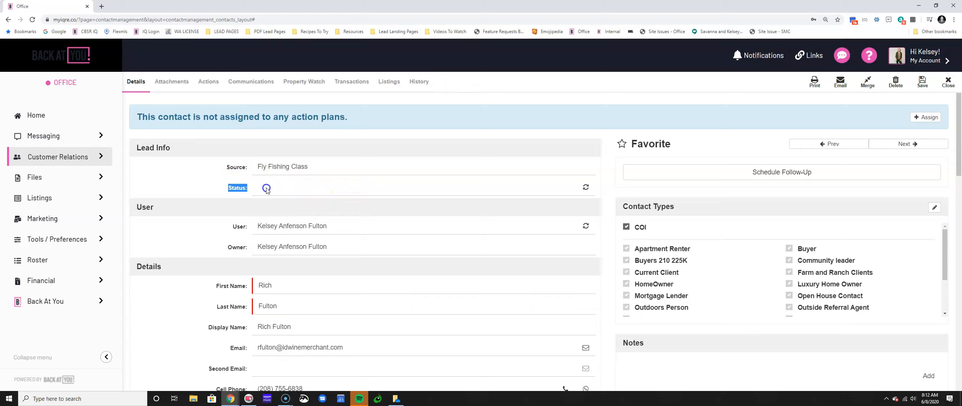
drag(616, 213, 690, 208)
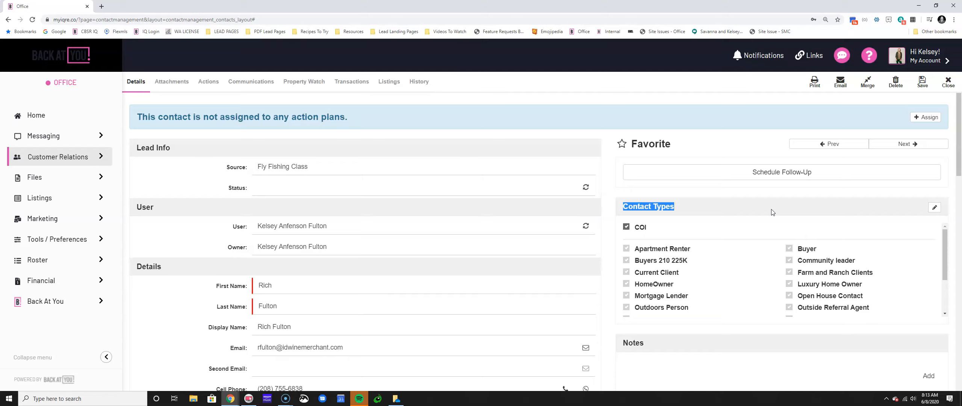
scroll(752, 275, down, 2)
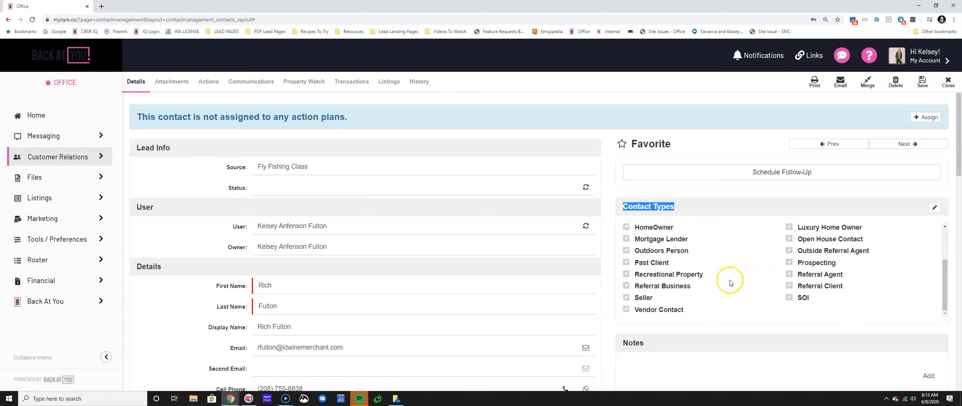
scroll(706, 282, down, 1)
scroll(706, 281, up, 1)
scroll(703, 278, up, 3)
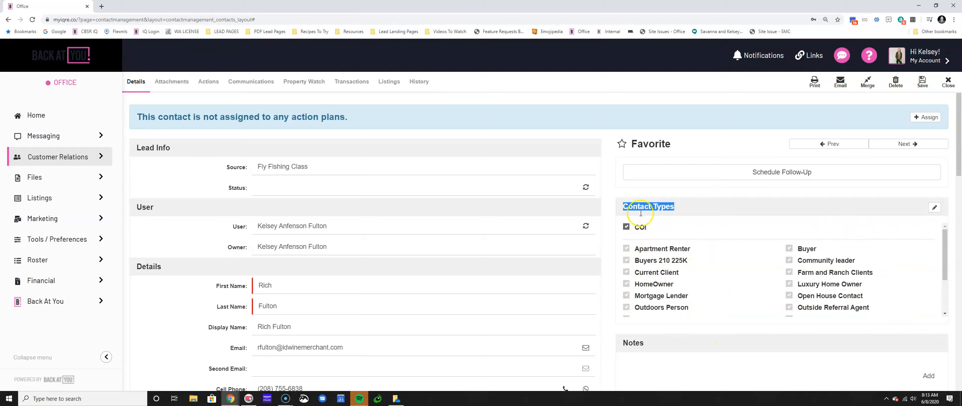
click(672, 221)
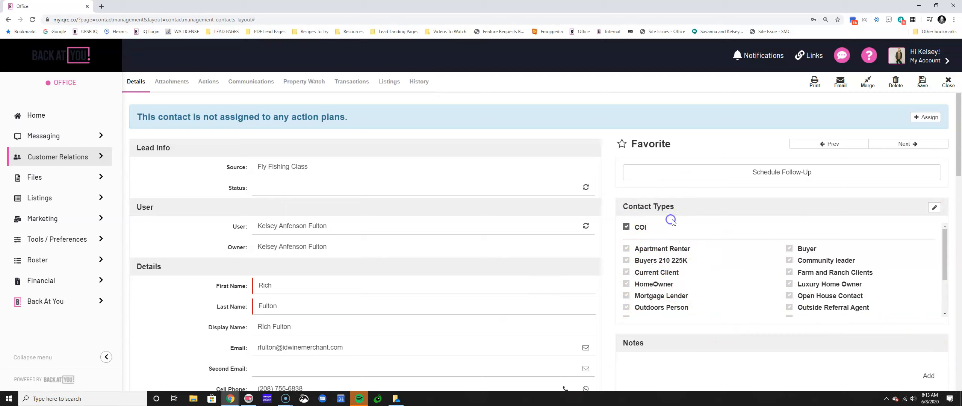
drag(682, 207, 620, 206)
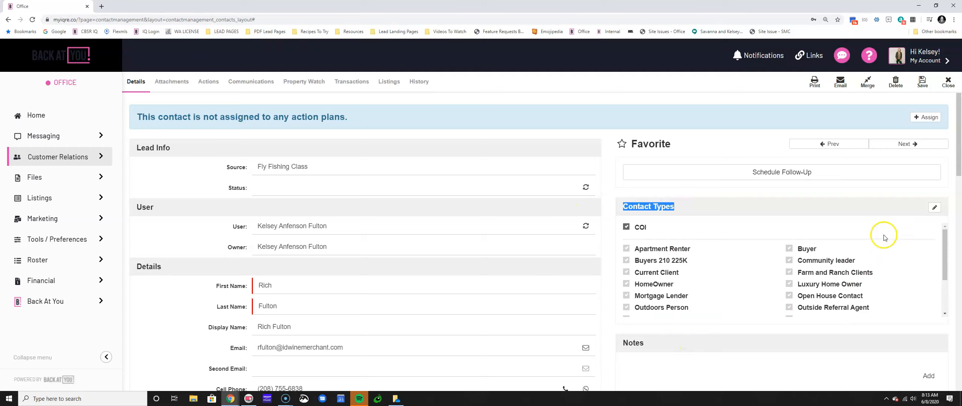
Add Business Owner, Parent and In State Client as new contact types
click(933, 207)
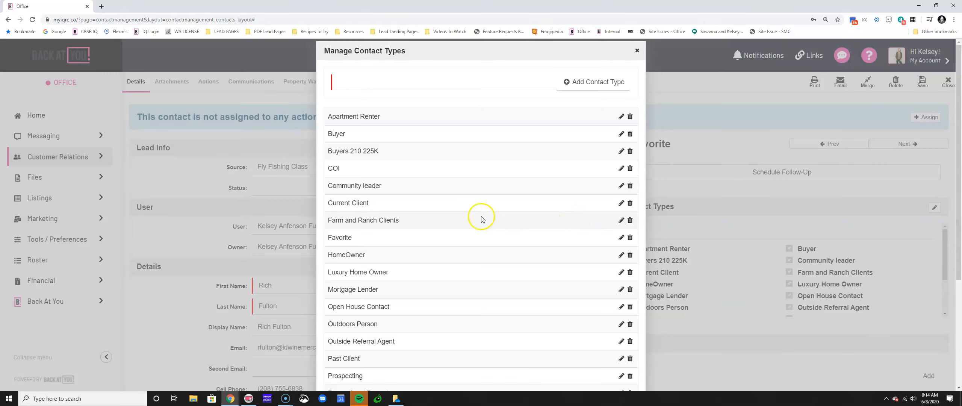
click(390, 84)
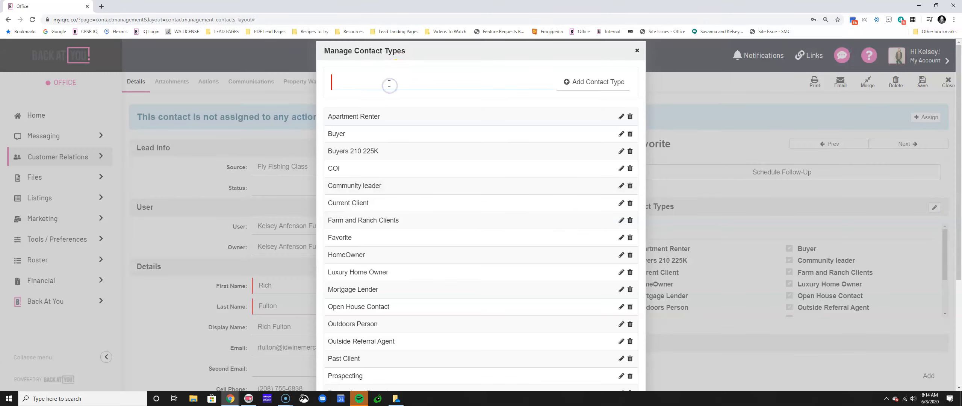
text(Business Owner)
click(568, 83)
click(385, 81)
text(Parent)
click(568, 82)
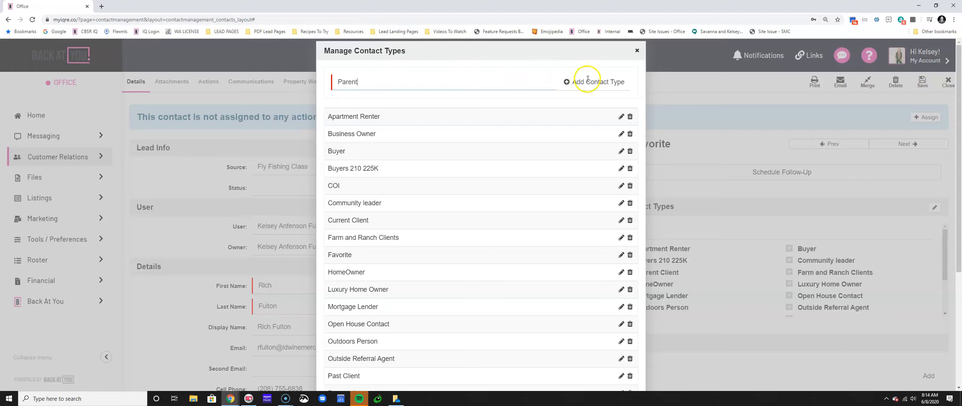
click(418, 92)
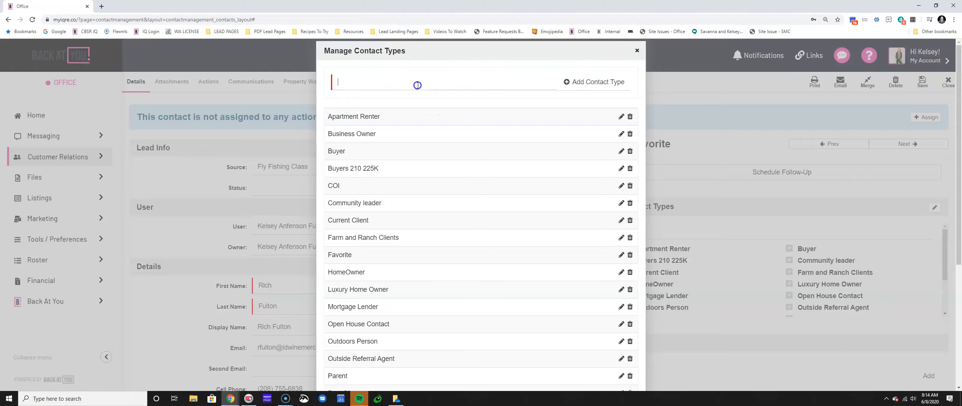
text(In S)
text(nt)
click(567, 82)
Add Relocation Client as a contact type and close the type manager
click(494, 82)
text(RE)
key(BackSpace)
text(elcoa)
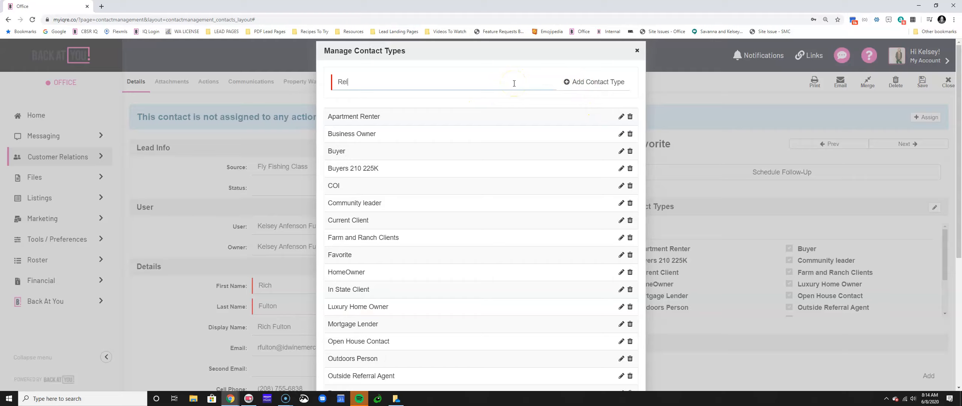
key(BackSpace)
key(BackSpace)
text(cation Client)
click(566, 81)
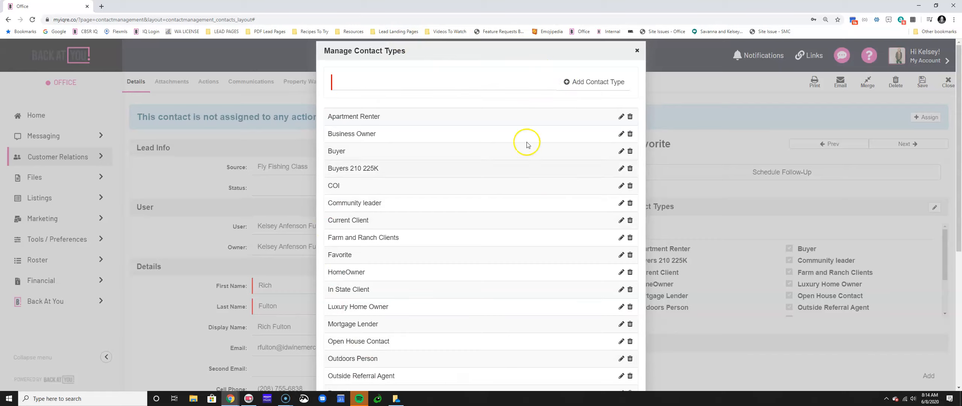
scroll(574, 251, down, 5)
scroll(575, 251, down, 1)
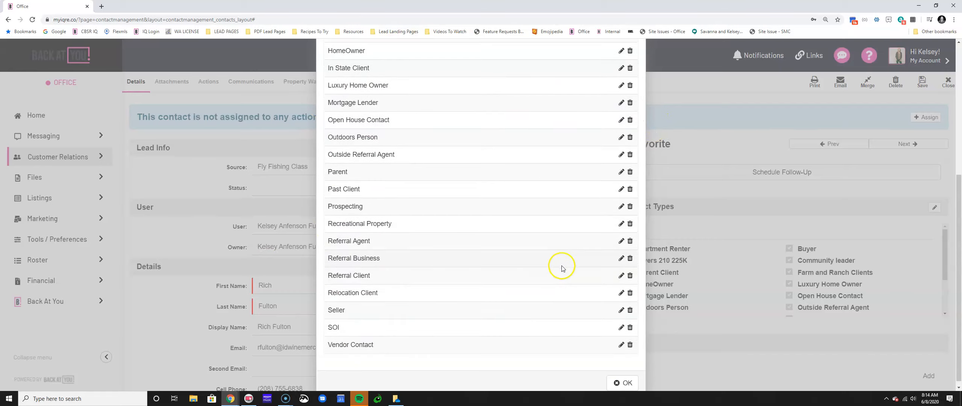
click(626, 377)
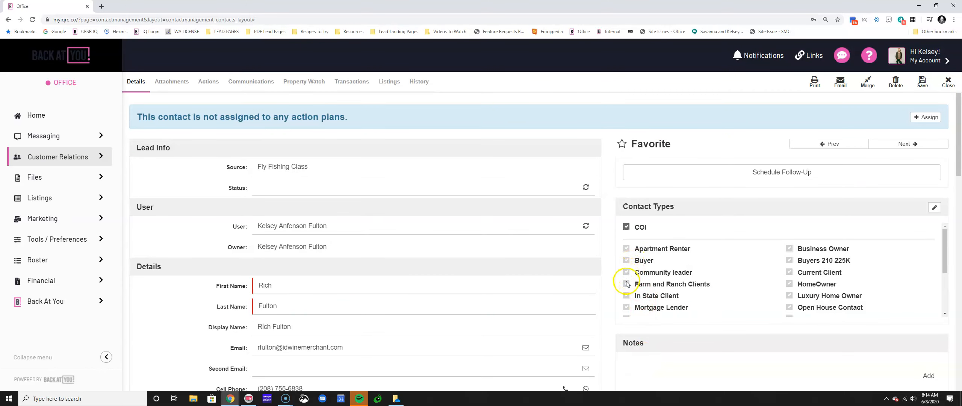
Tick Business Owner, HomeOwner, In State Client and Relocation Client, then save the contact
click(789, 250)
click(789, 284)
scroll(789, 285, down, 1)
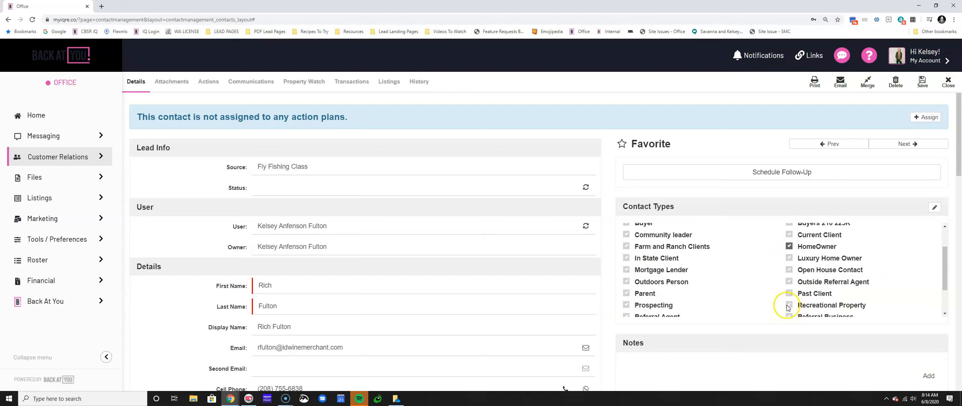
scroll(782, 295, down, 1)
scroll(736, 291, up, 1)
click(624, 257)
scroll(676, 280, down, 1)
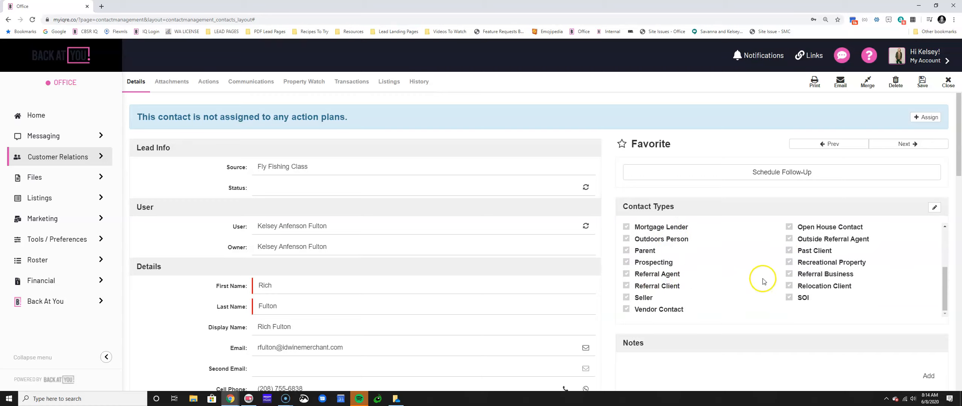
click(789, 286)
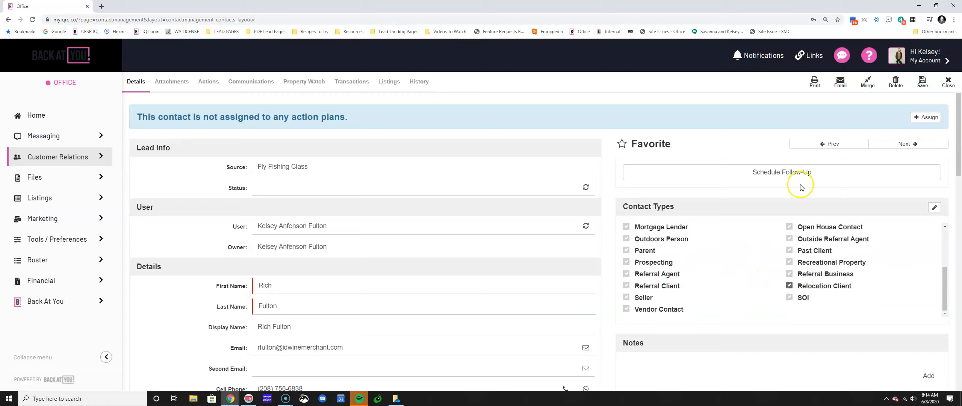
click(922, 82)
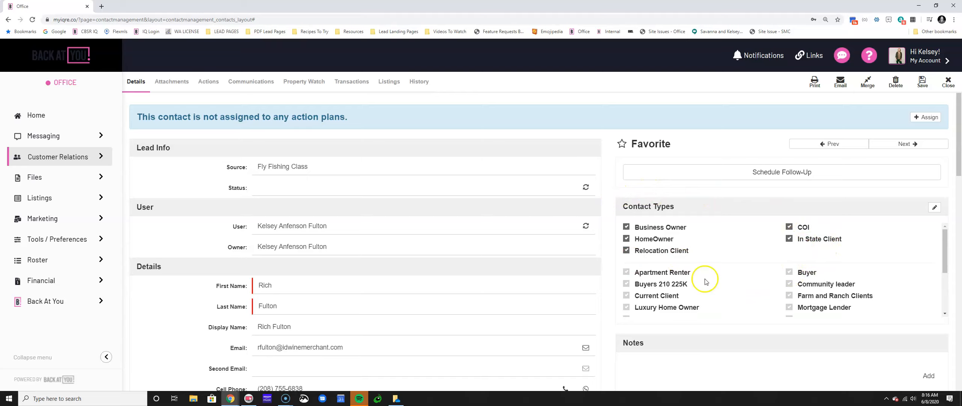
Go to Marketing > My Campaigns and open the COI Campaign
click(66, 222)
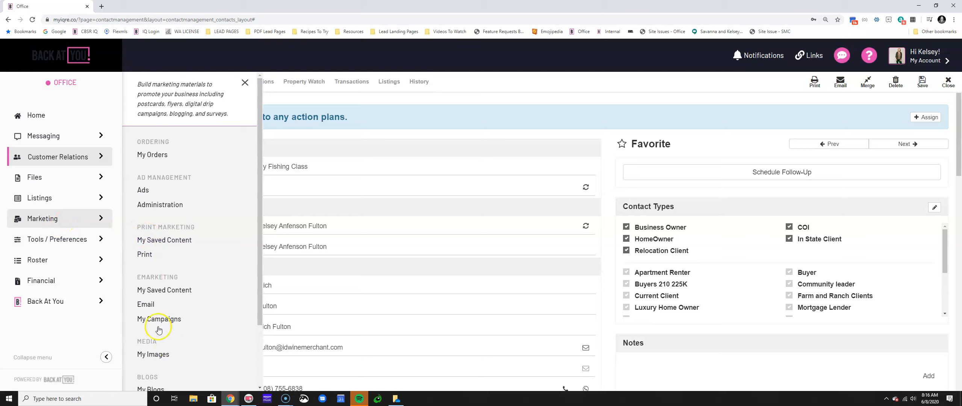
click(159, 319)
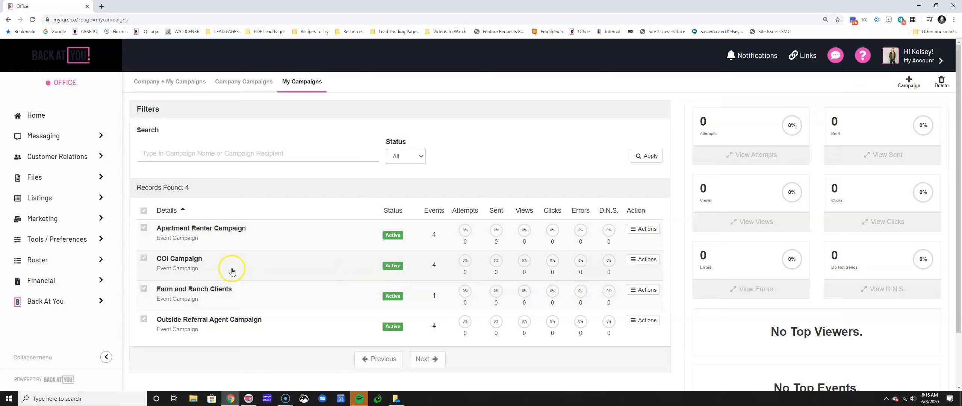
click(195, 269)
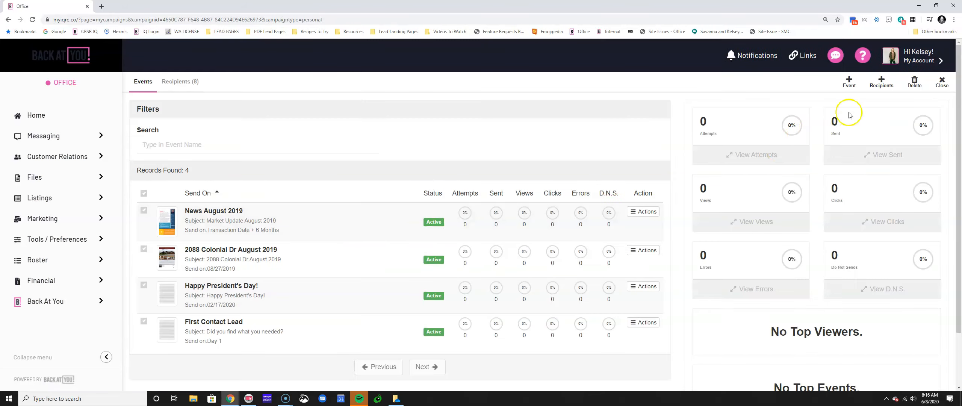
Include the COI, Outdoors Person and Parent contact types as COI Campaign recipients
click(881, 81)
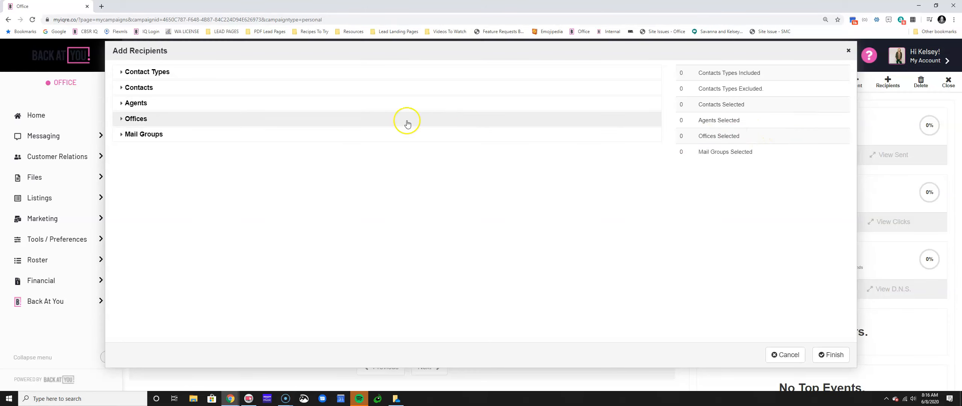
click(263, 78)
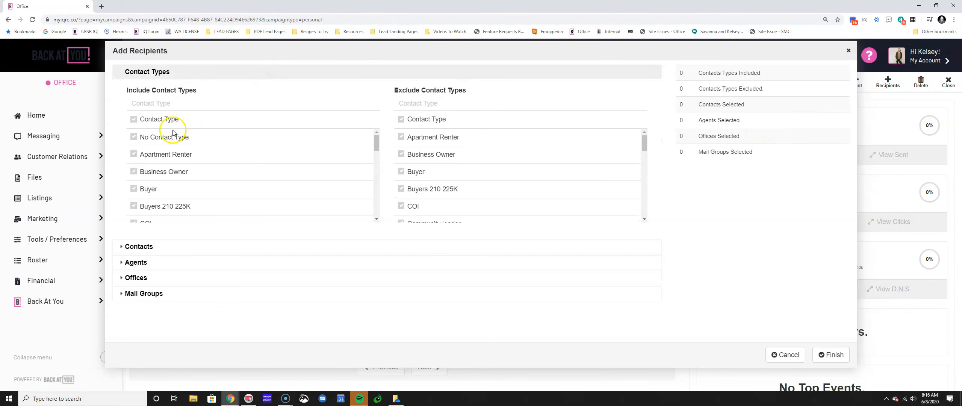
scroll(166, 162, down, 2)
click(131, 154)
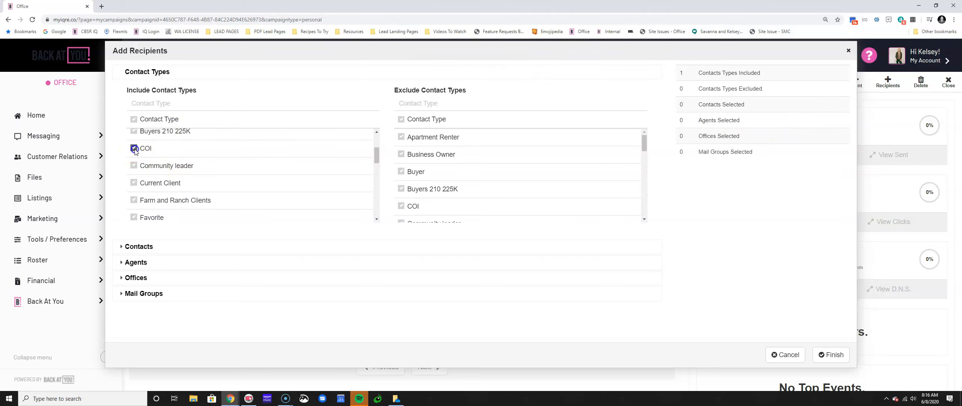
scroll(134, 159, down, 2)
scroll(135, 161, down, 1)
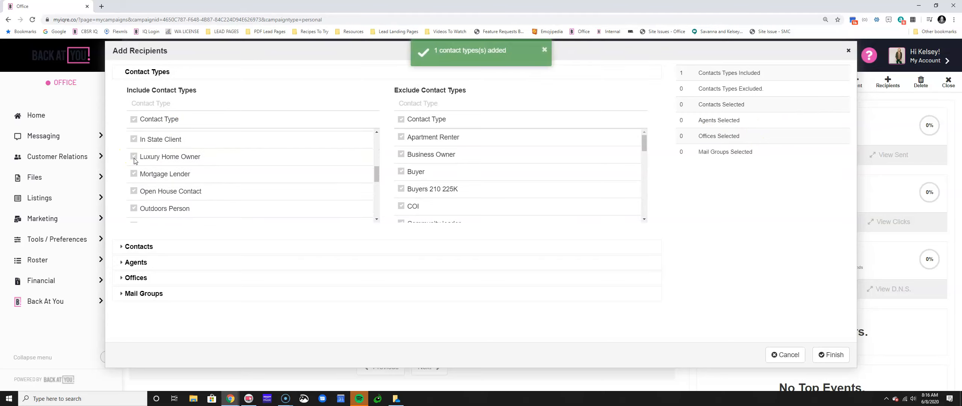
scroll(135, 166, down, 1)
click(133, 171)
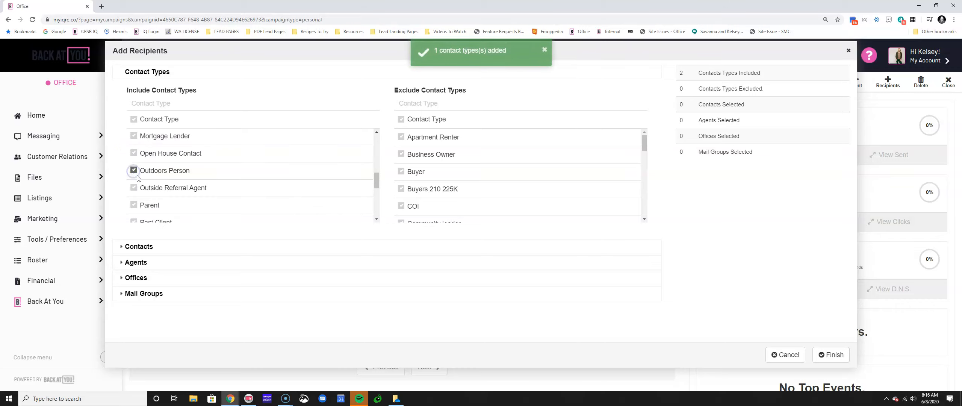
scroll(134, 174, down, 2)
click(135, 132)
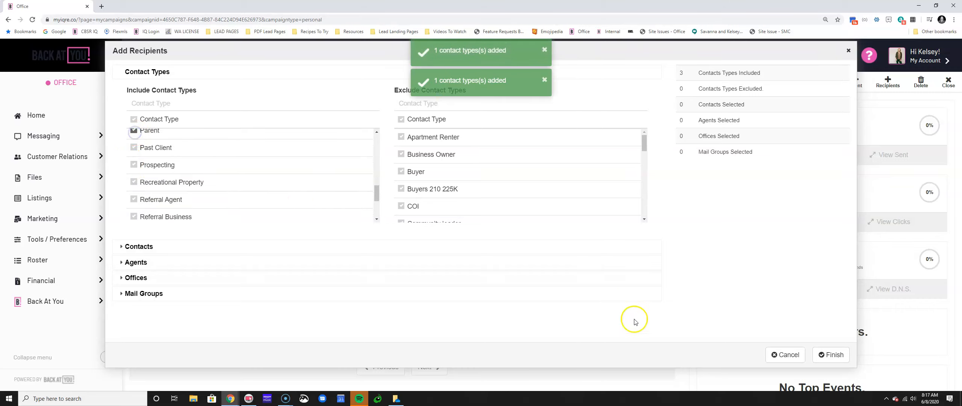
click(831, 354)
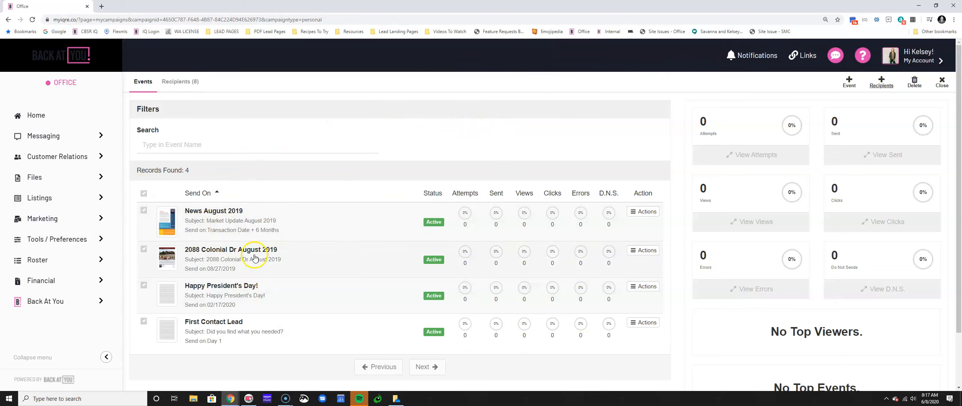
Open another contact from the Leads + Contacts list, mark it as Parent and save
click(51, 157)
click(154, 159)
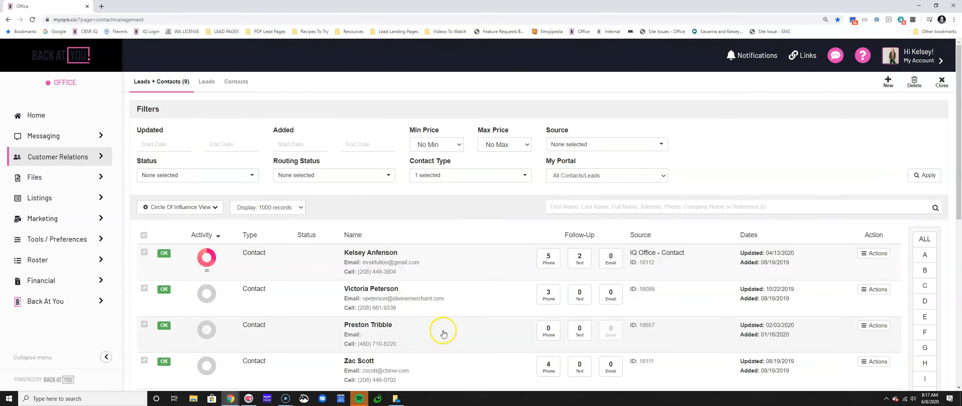
scroll(442, 323, down, 5)
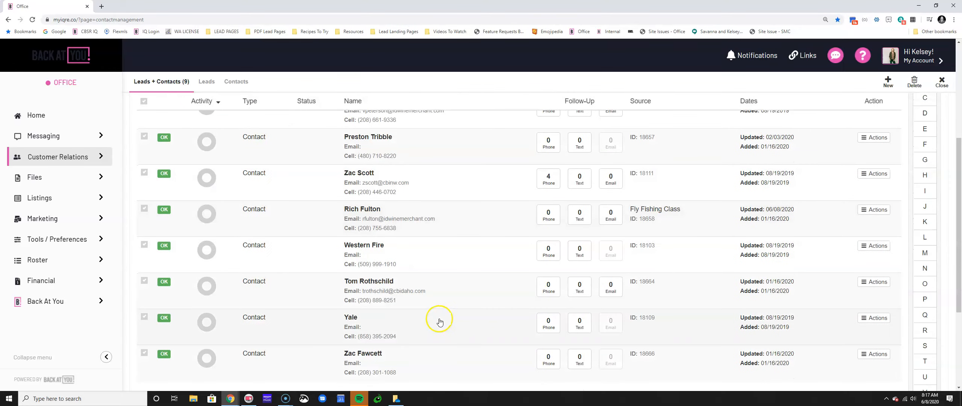
scroll(440, 322, down, 2)
click(422, 220)
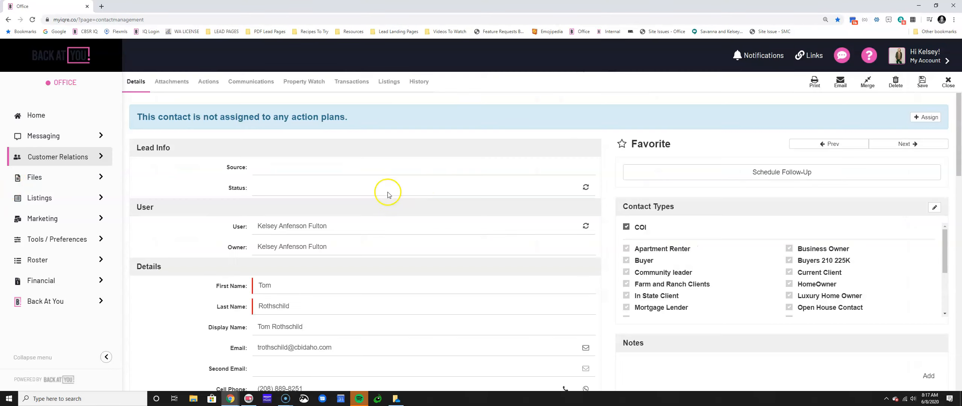
scroll(747, 254, down, 2)
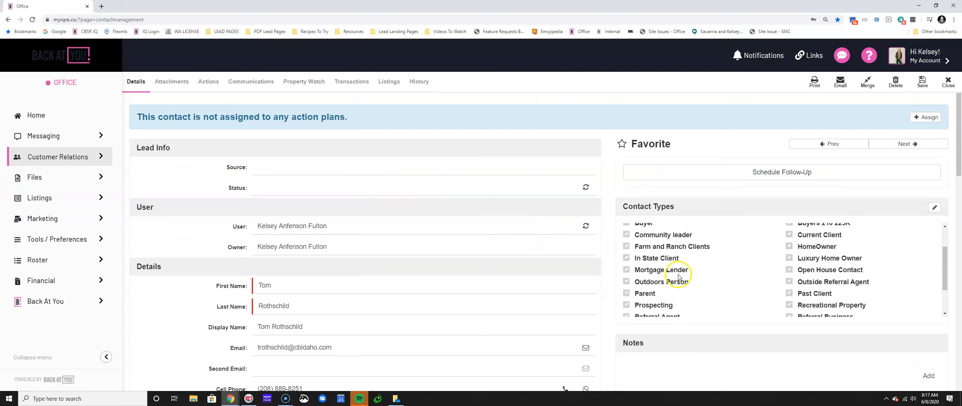
click(626, 293)
click(921, 83)
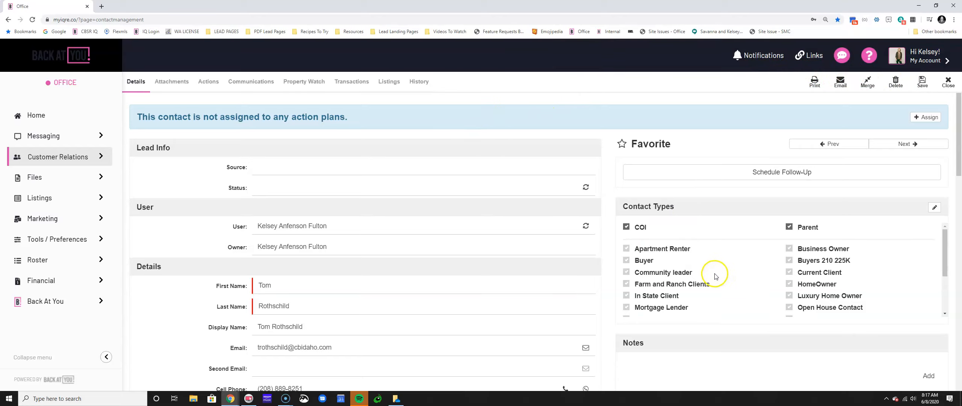
Tick Outdoors Person and remove the COI Campaign from this contact
scroll(694, 287, down, 1)
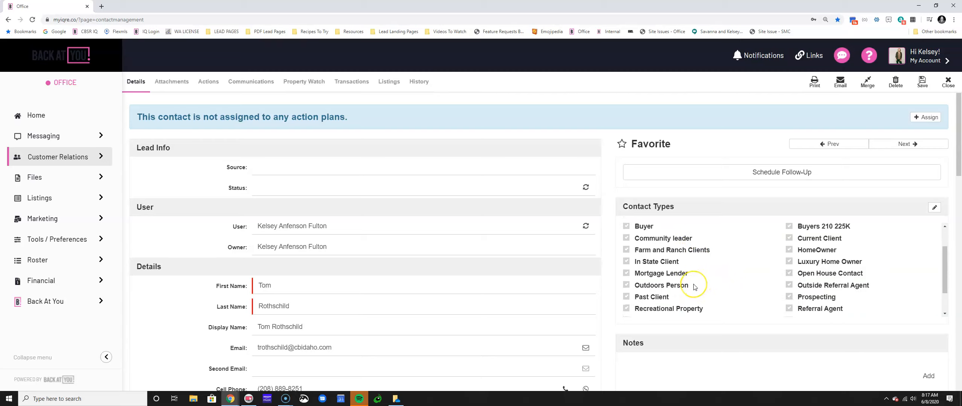
click(626, 281)
scroll(676, 278, down, 2)
scroll(725, 354, down, 5)
click(928, 345)
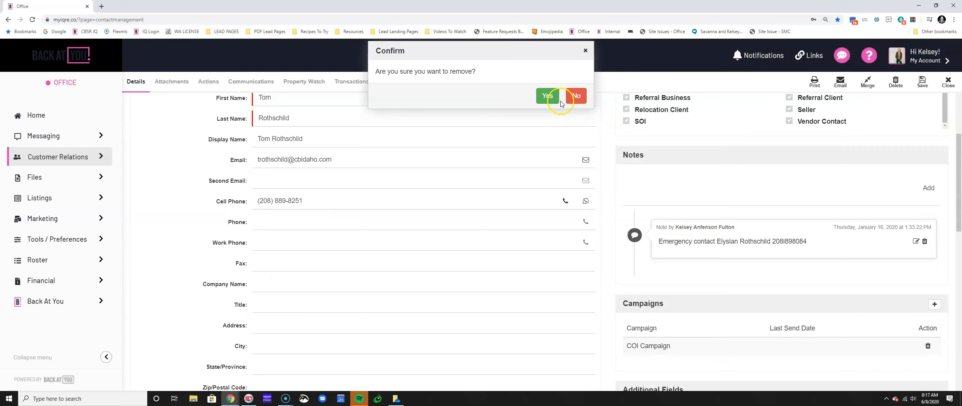
click(551, 96)
scroll(681, 160, up, 3)
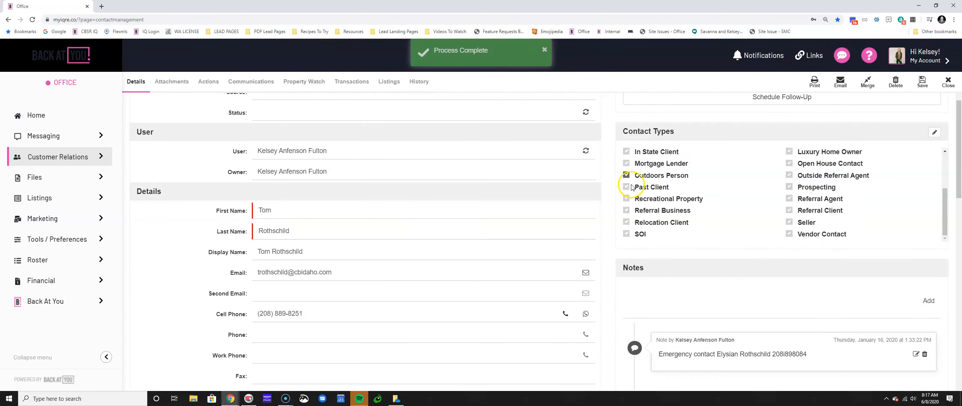
scroll(634, 193, up, 1)
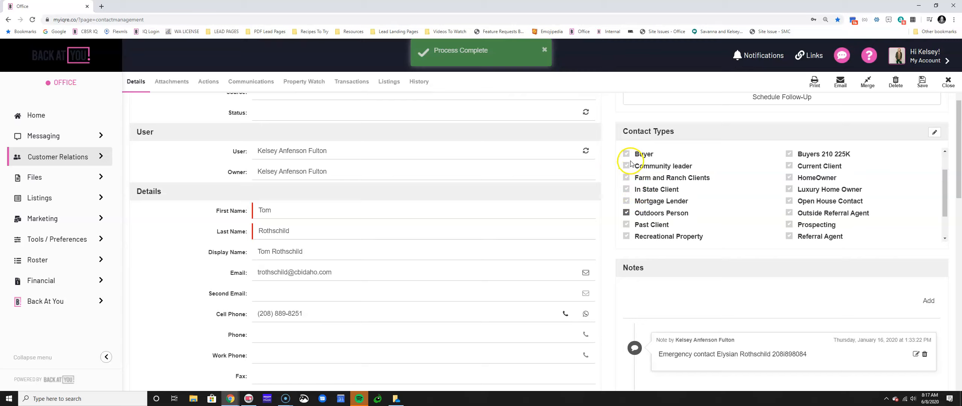
scroll(737, 213, down, 1)
scroll(730, 200, up, 4)
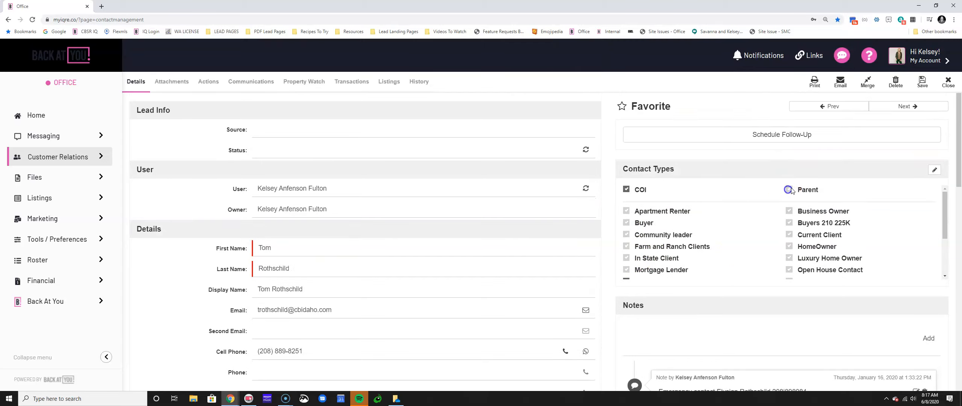
Save the contact with Parent also ticked and close it
click(922, 81)
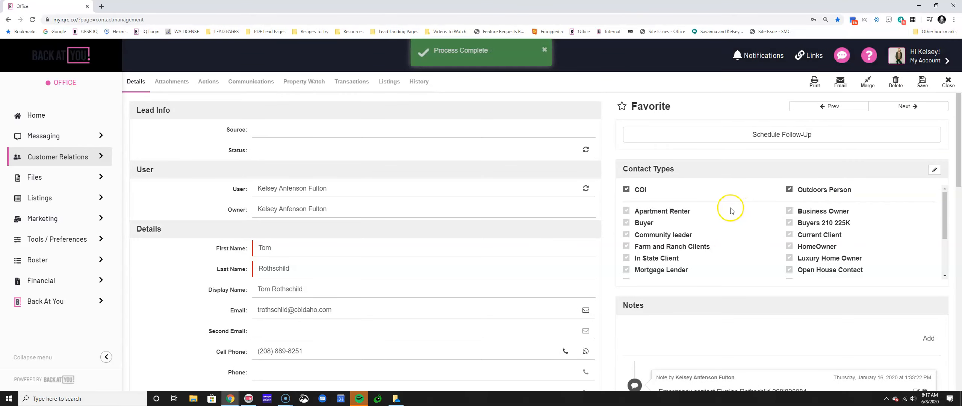
scroll(730, 210, down, 3)
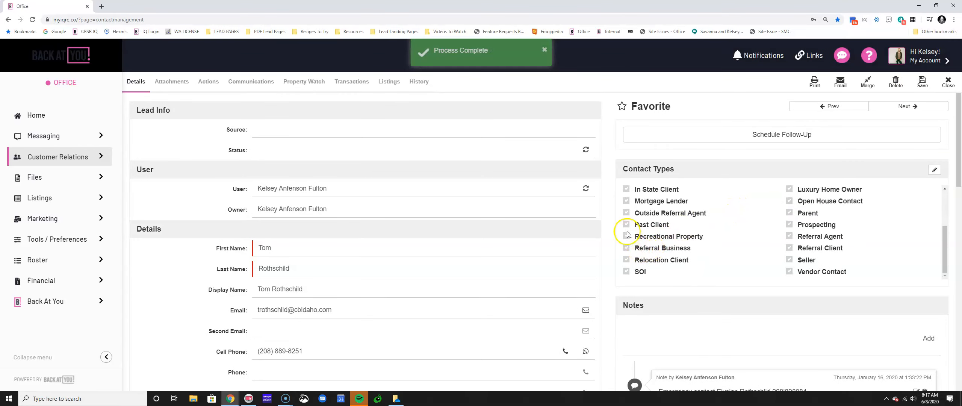
click(789, 212)
click(922, 81)
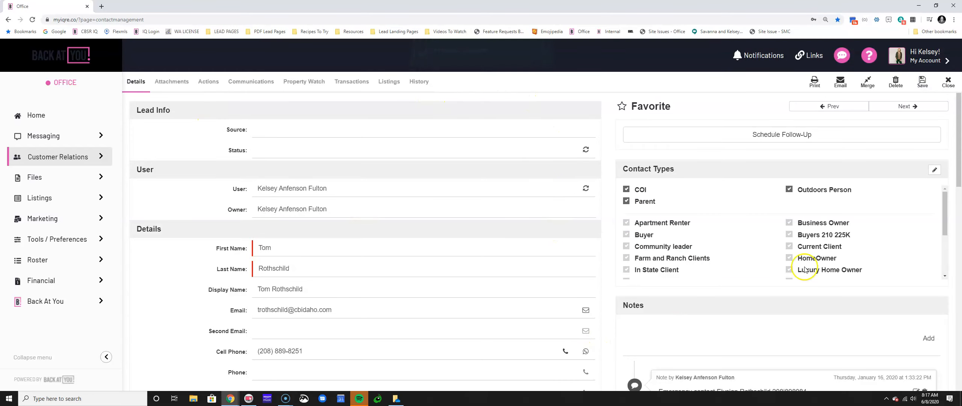
click(948, 82)
Open another contact and review its campaigns: COI Campaign and Farm and Ranch Clients
click(391, 281)
scroll(662, 338, down, 5)
scroll(662, 339, down, 12)
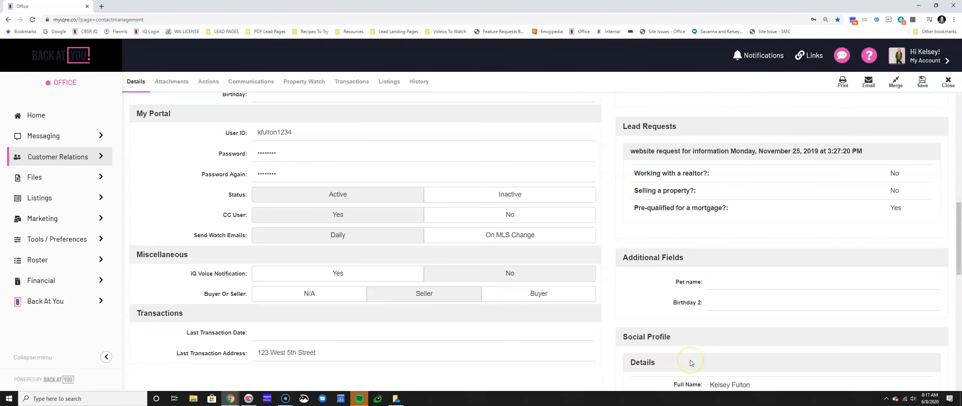
scroll(691, 362, down, 15)
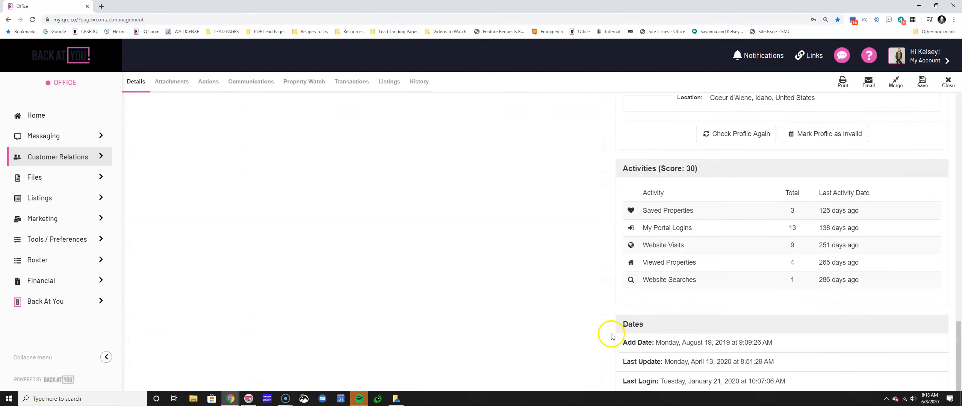
scroll(608, 337, up, 15)
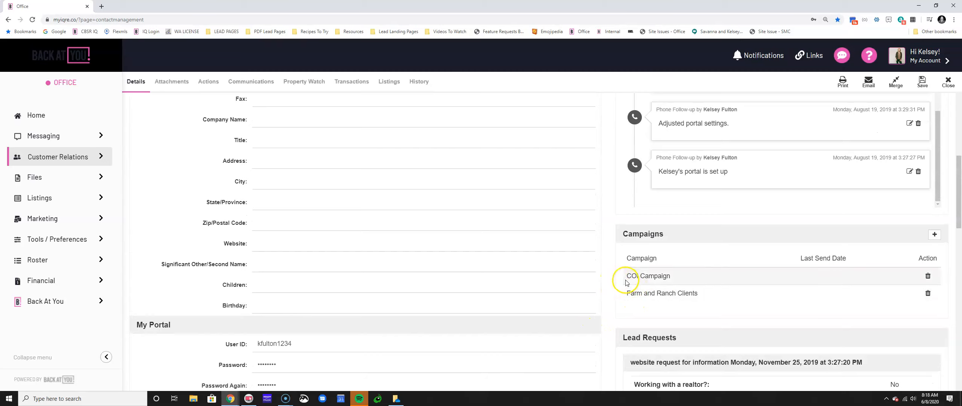
drag(622, 276, 690, 276)
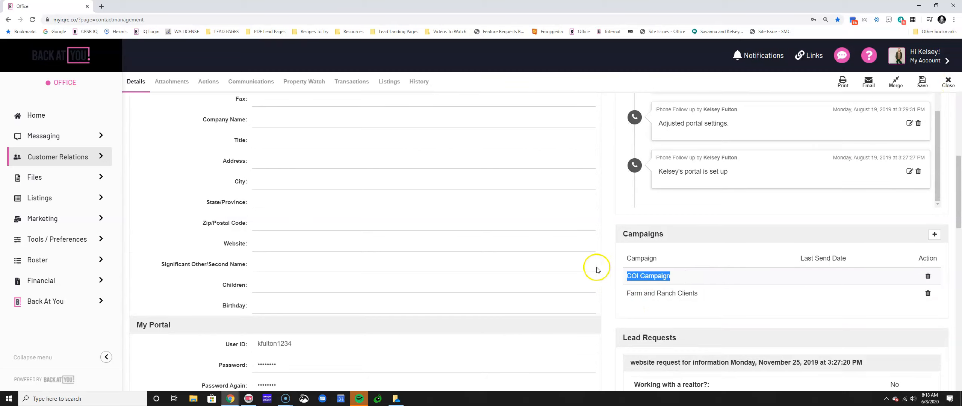
scroll(590, 259, up, 6)
Start a new contact and enter the person's first name, last name and e-mail address
click(947, 82)
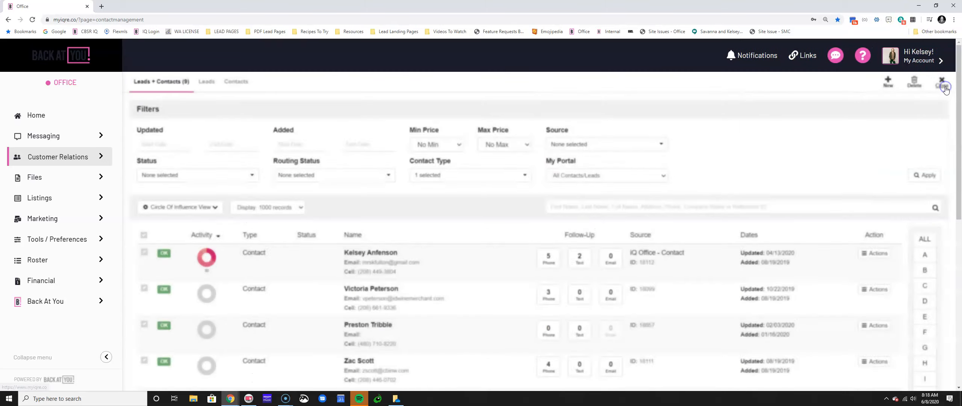
click(886, 84)
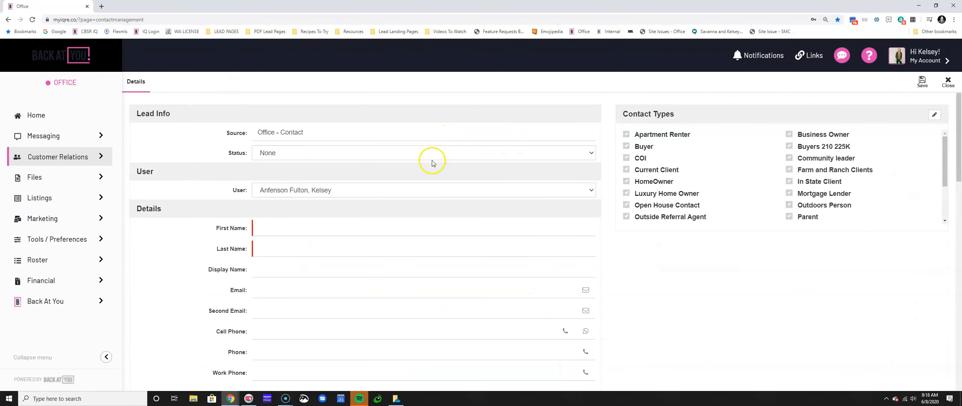
click(286, 228)
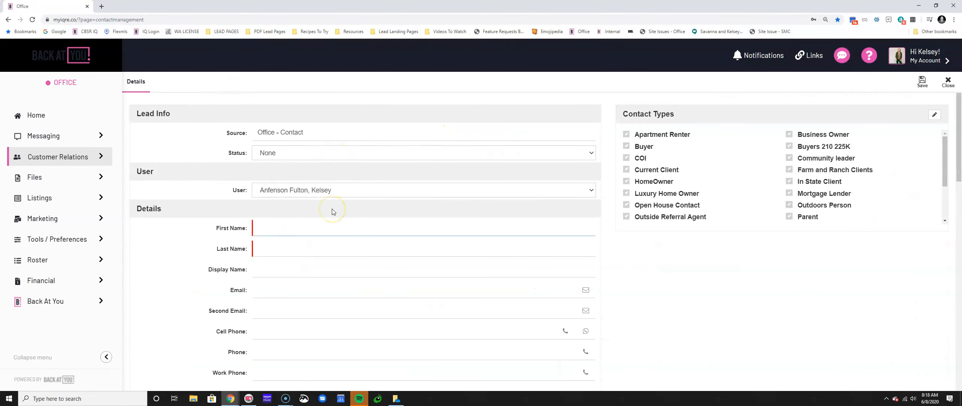
key(Tab)
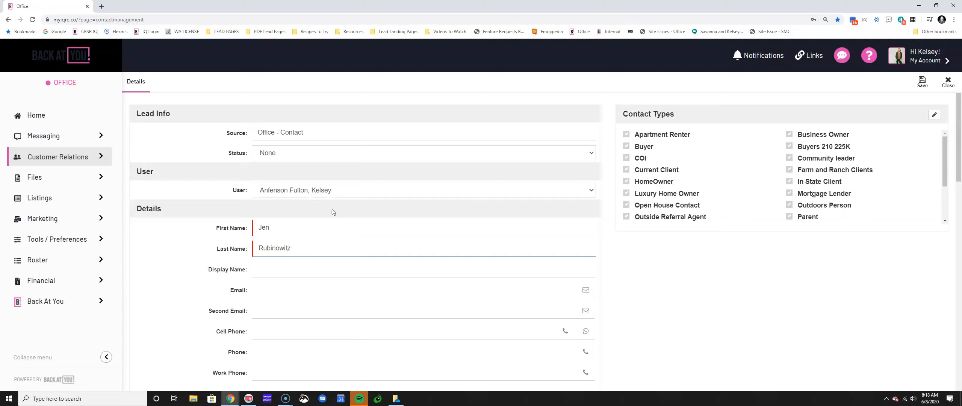
key(Tab)
key(Tab)
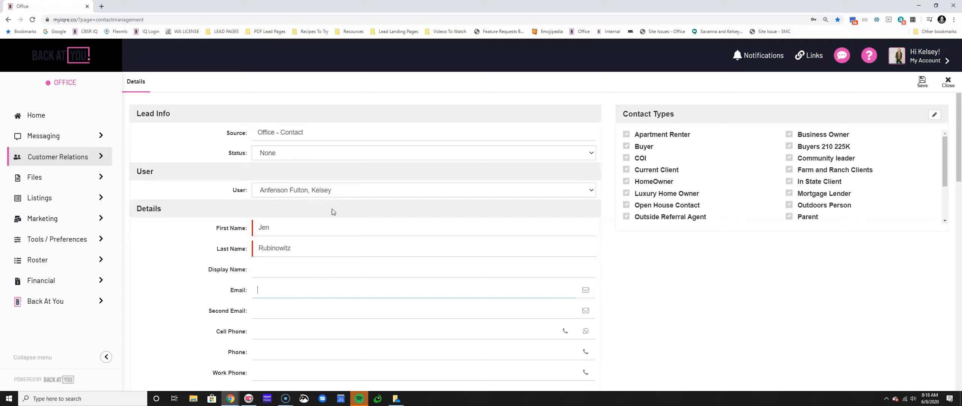
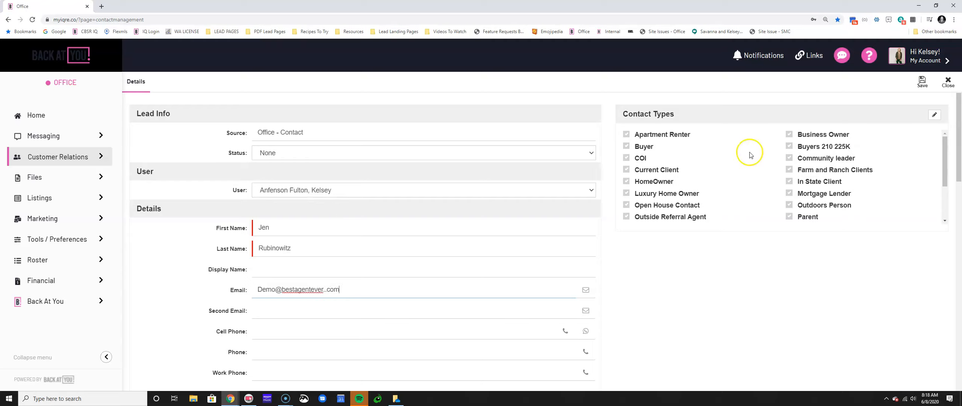
Tick COI, remove the extra dot from the e-mail, and save the new contact
click(626, 158)
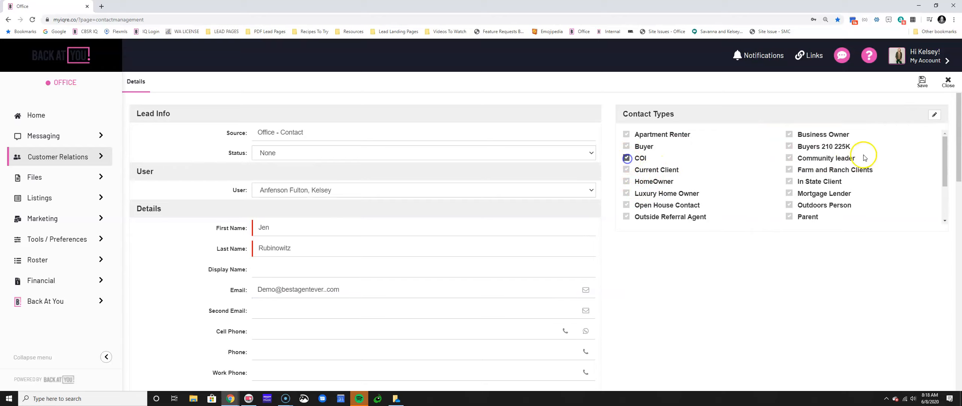
click(927, 87)
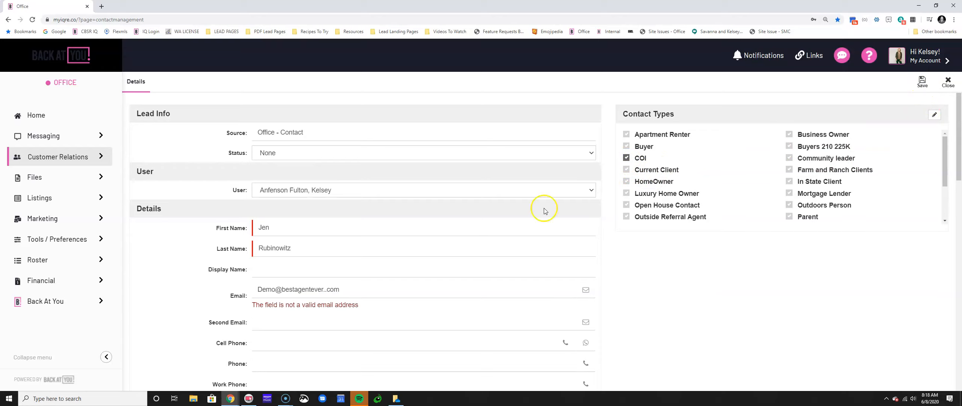
click(343, 290)
click(257, 290)
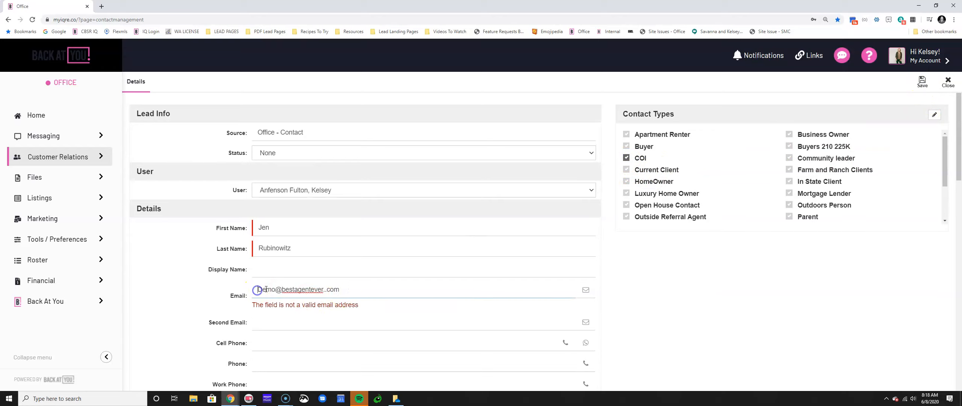
drag(349, 290, 271, 290)
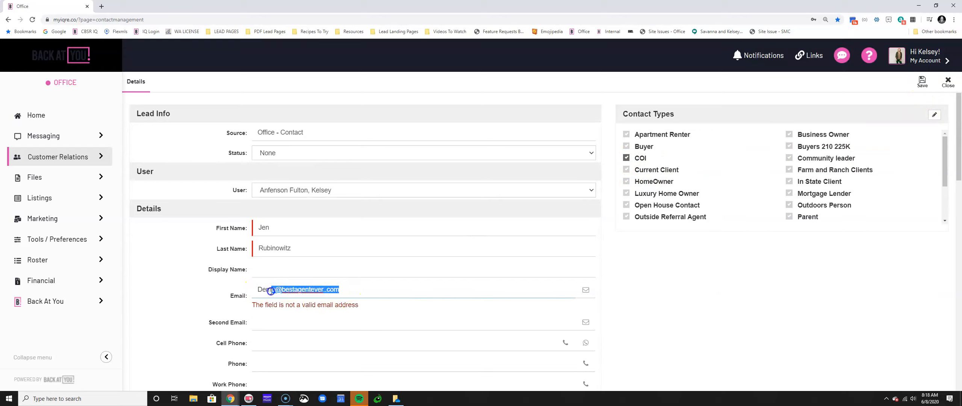
click(328, 290)
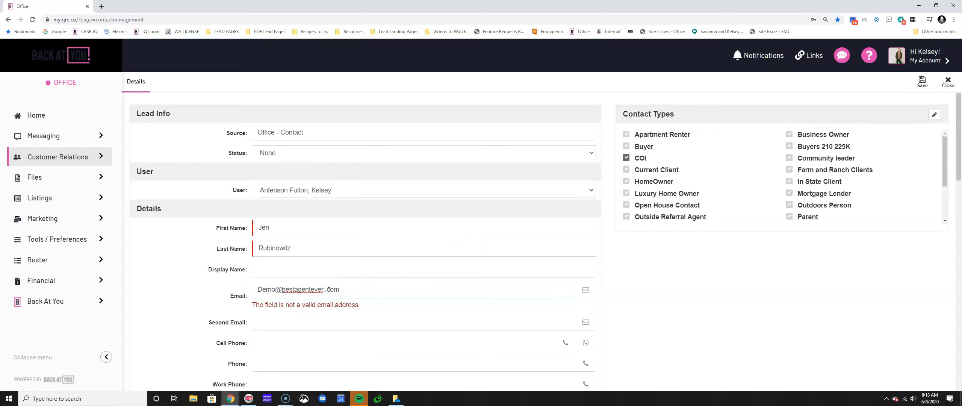
key(BackSpace)
click(926, 87)
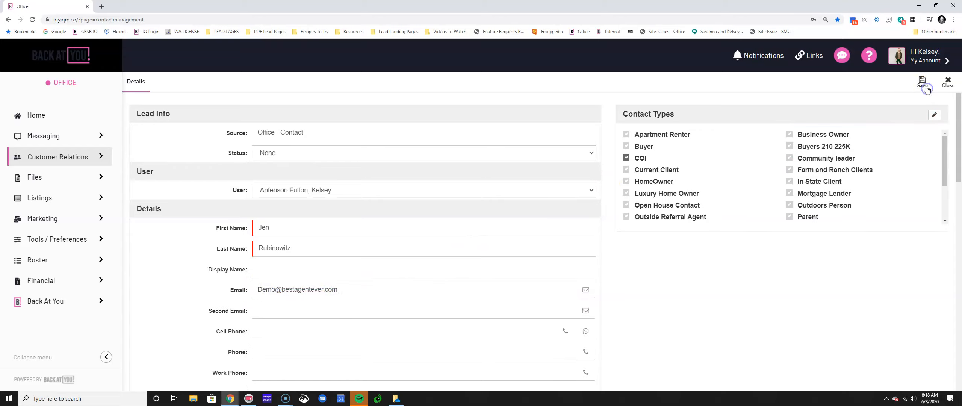
click(924, 85)
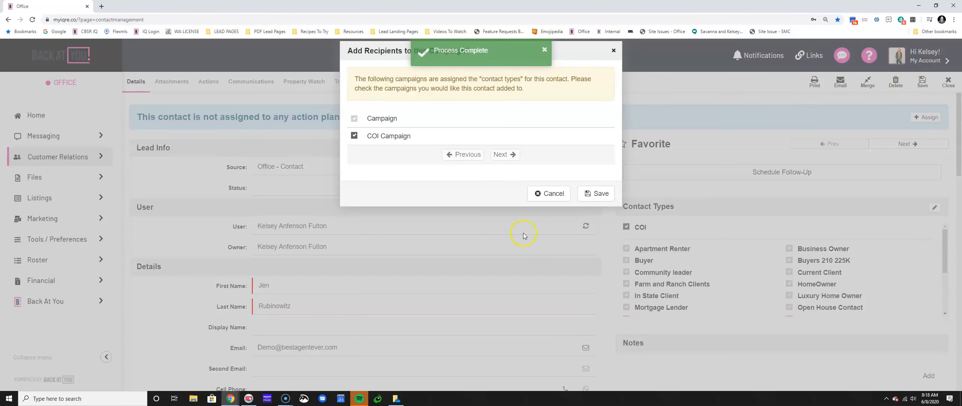
Save the new contact and confirm adding it to the COI Campaign
click(603, 194)
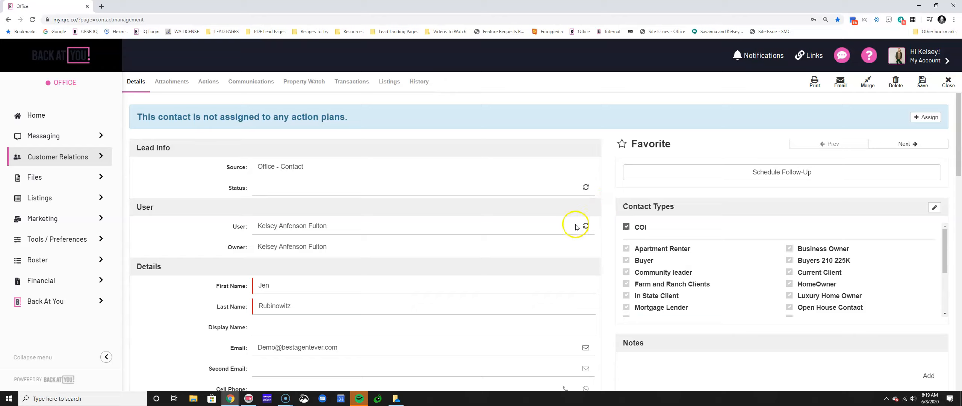
click(593, 215)
Add follow-up 'Call to make a coffee date' due 06/10/2020 09:00 AM, notifying at 10:00 AM
click(792, 175)
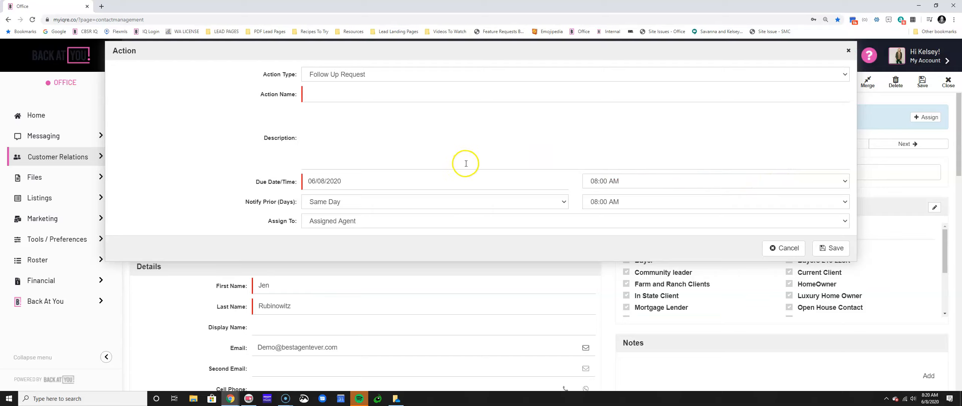
click(400, 95)
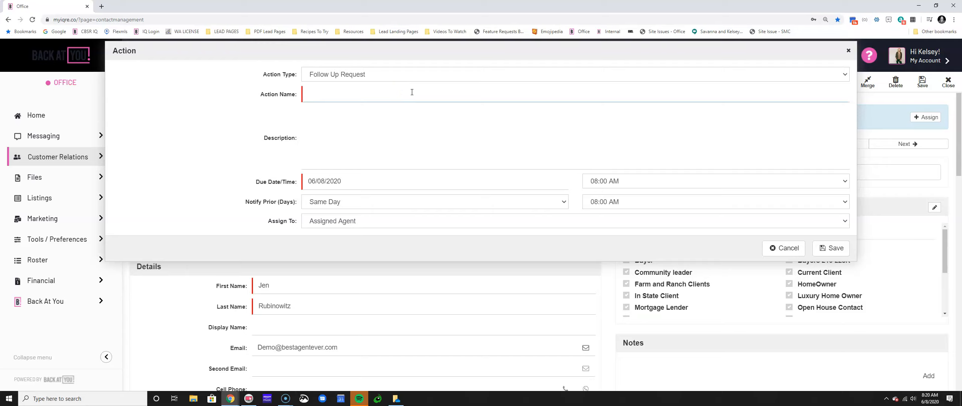
text(Call to make a coffee date)
click(404, 182)
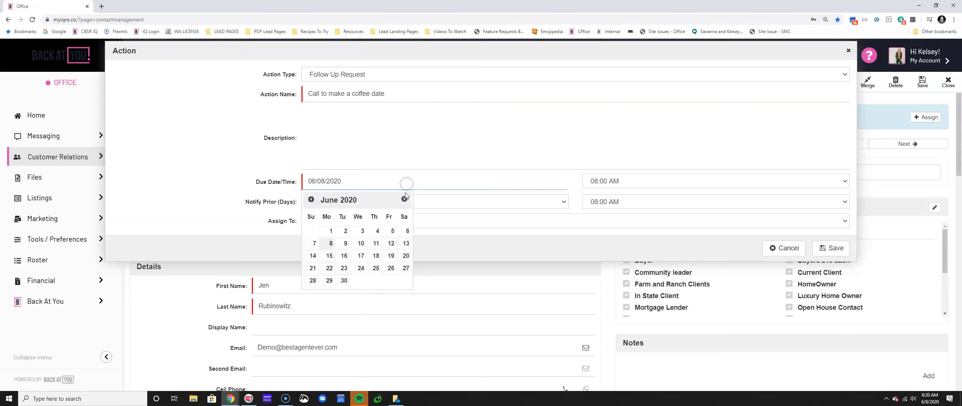
click(360, 244)
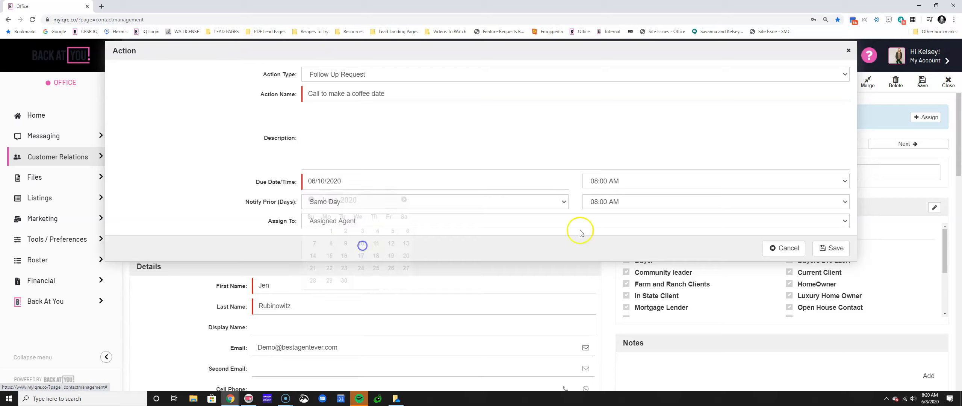
click(630, 184)
scroll(624, 236, up, 4)
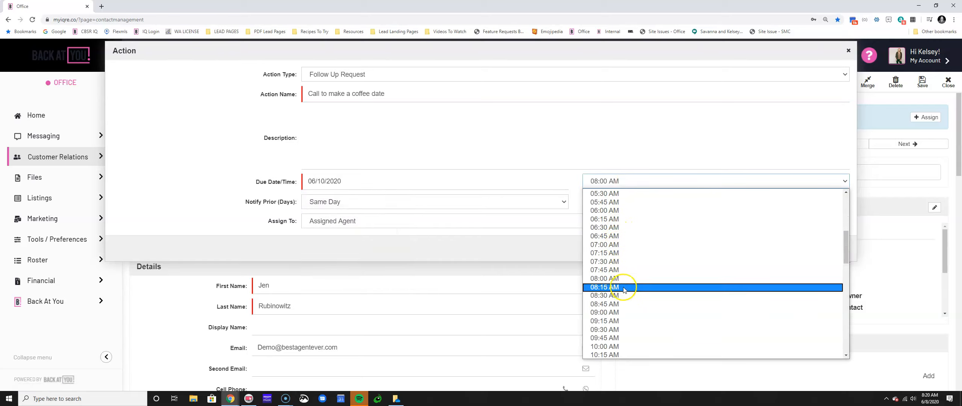
click(621, 313)
click(638, 202)
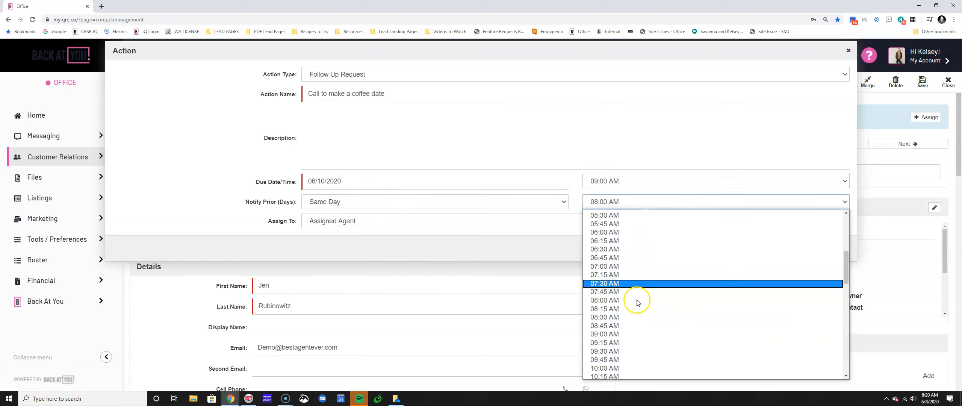
click(629, 367)
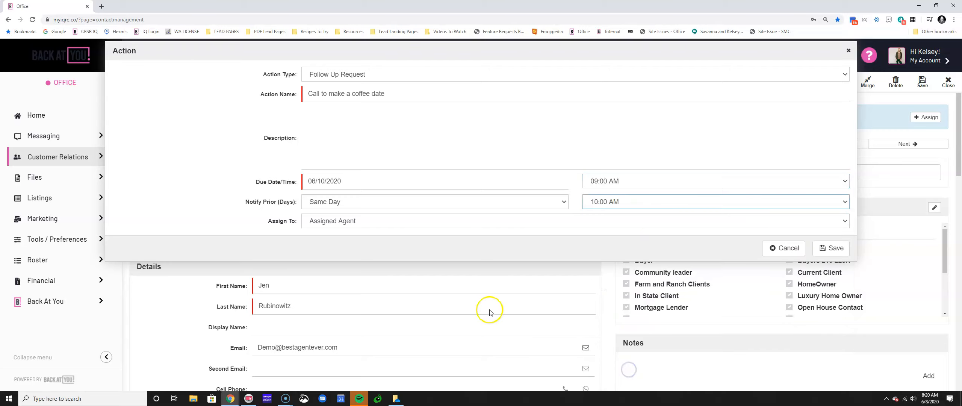
click(829, 246)
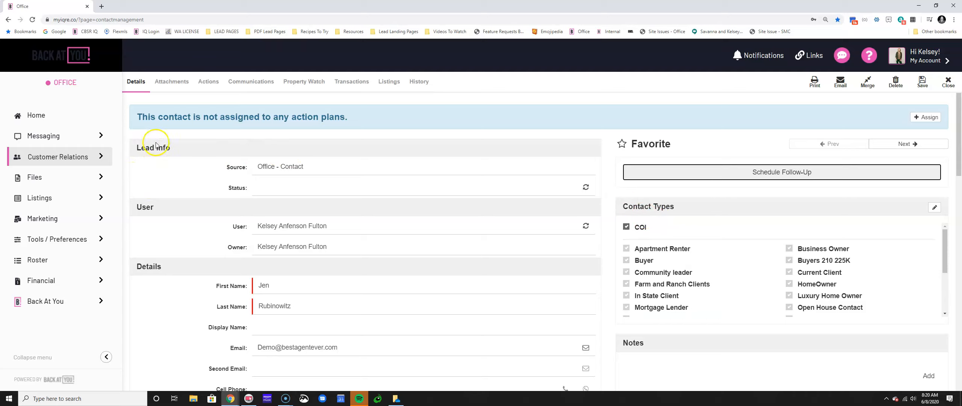
Point out the no-action-plans notice and the Contact Types section on the contact page
click(141, 120)
drag(141, 120, 349, 132)
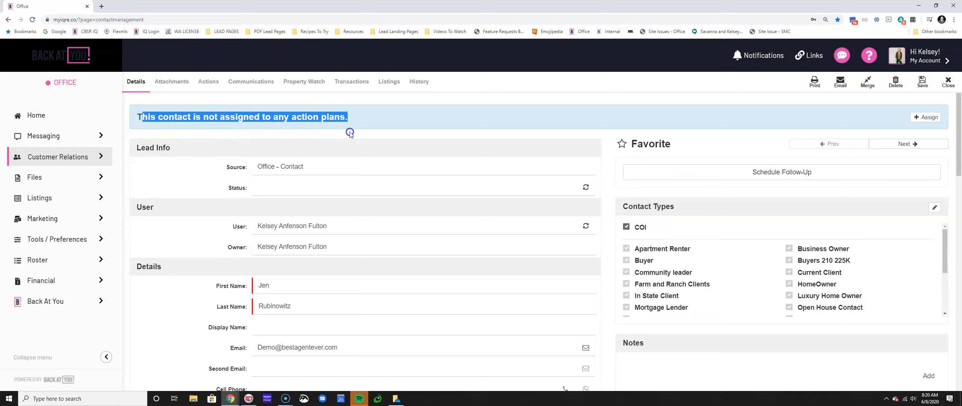
drag(626, 215, 690, 212)
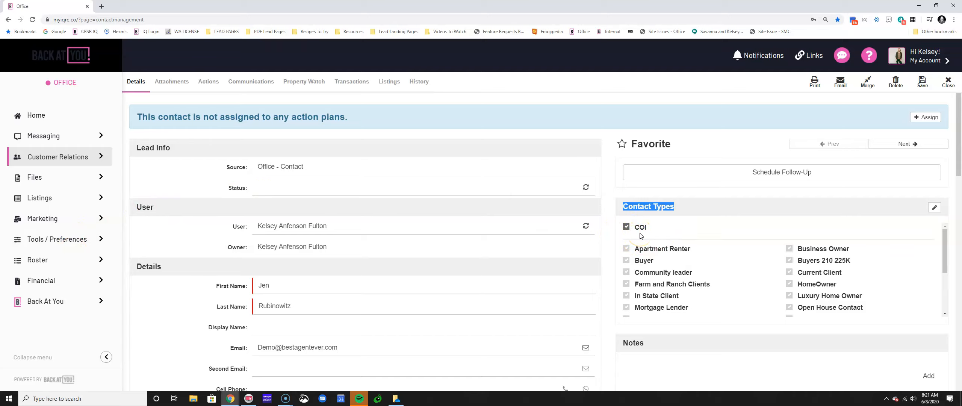
Assign the Outside Referral Agent Plan to the contact
click(925, 116)
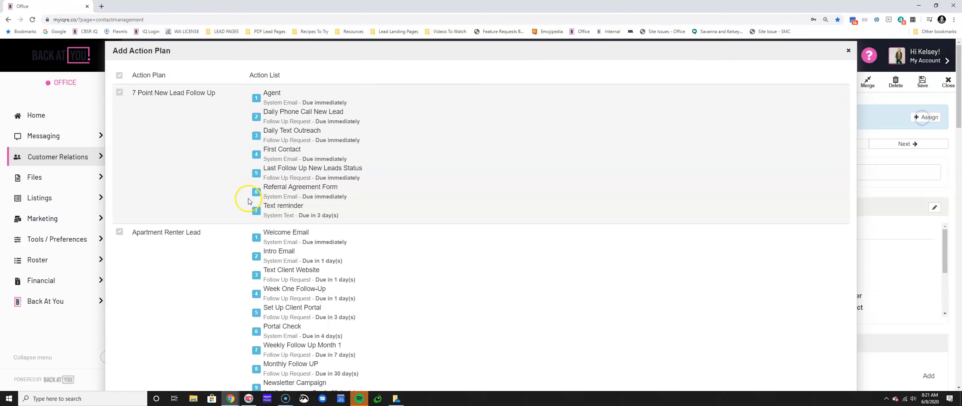
scroll(180, 161, down, 5)
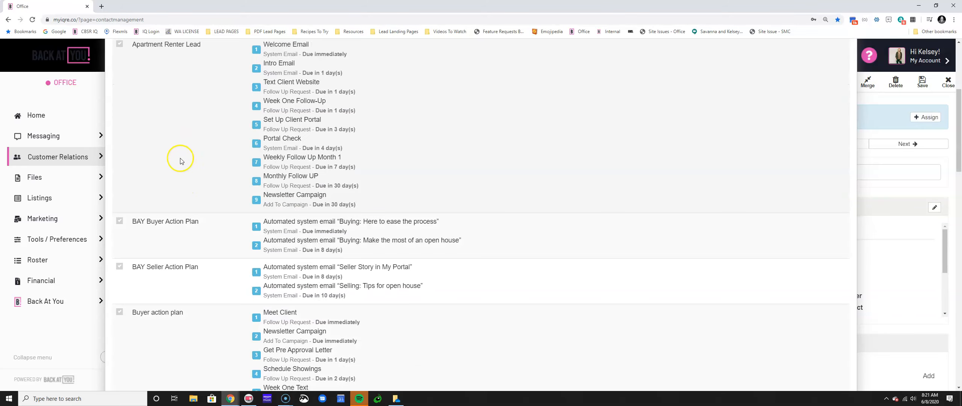
scroll(205, 182, down, 12)
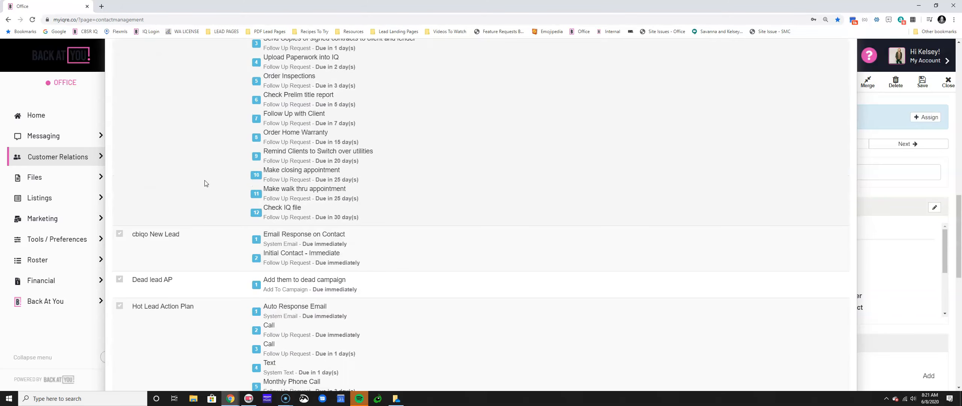
scroll(205, 183, down, 10)
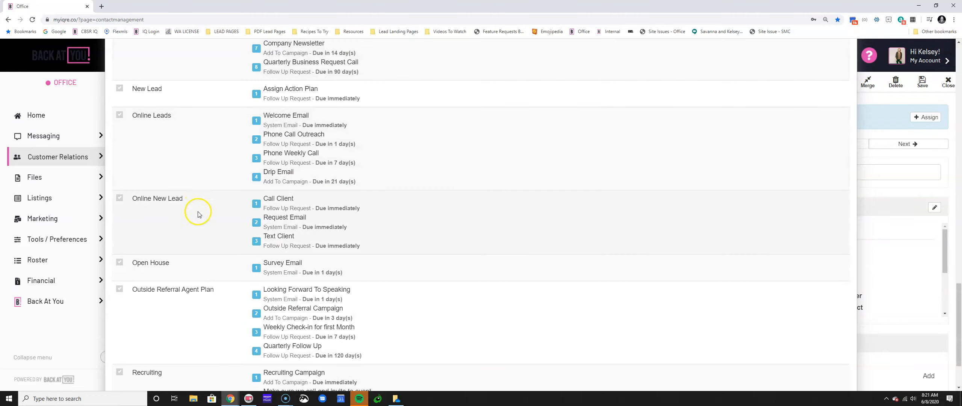
scroll(198, 216, down, 2)
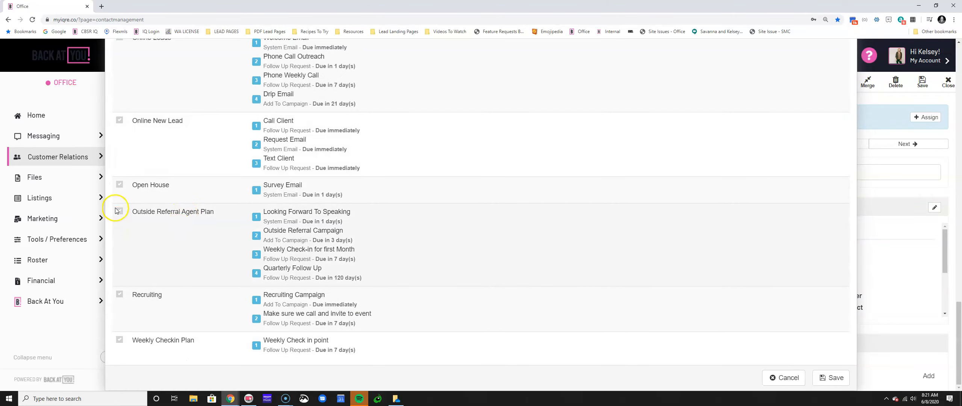
click(120, 211)
click(832, 378)
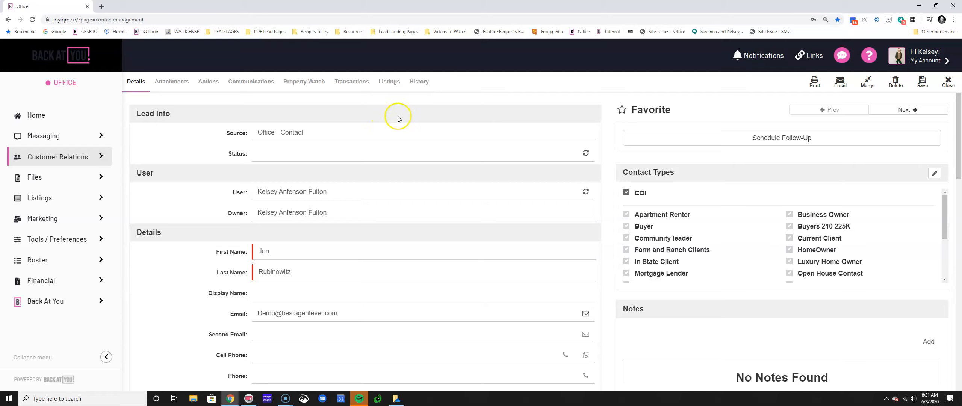
Enter 05/07/1985 as the contact's birthday
scroll(295, 193, down, 6)
scroll(295, 193, down, 6)
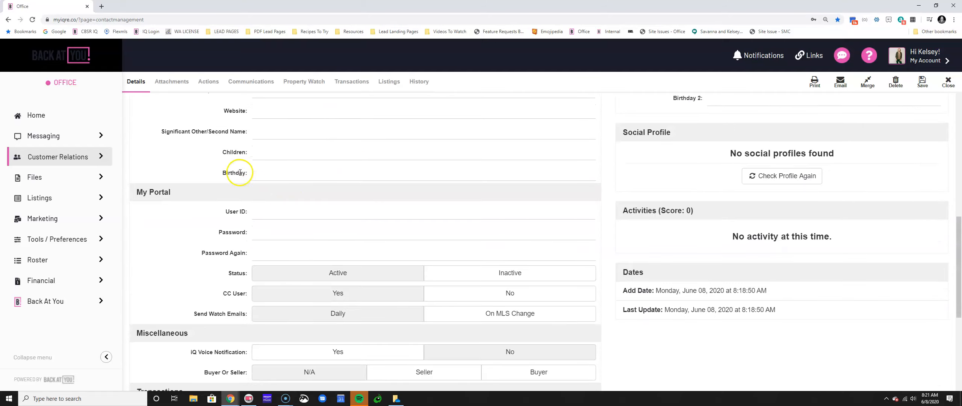
drag(222, 173, 254, 178)
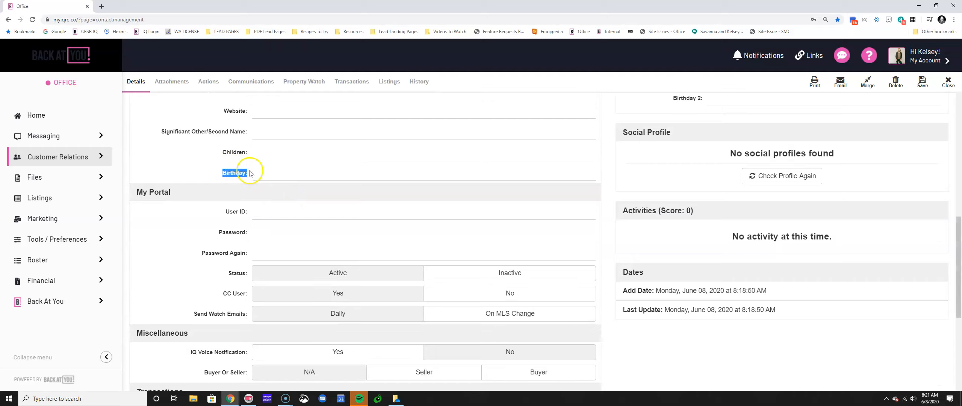
click(255, 173)
click(282, 234)
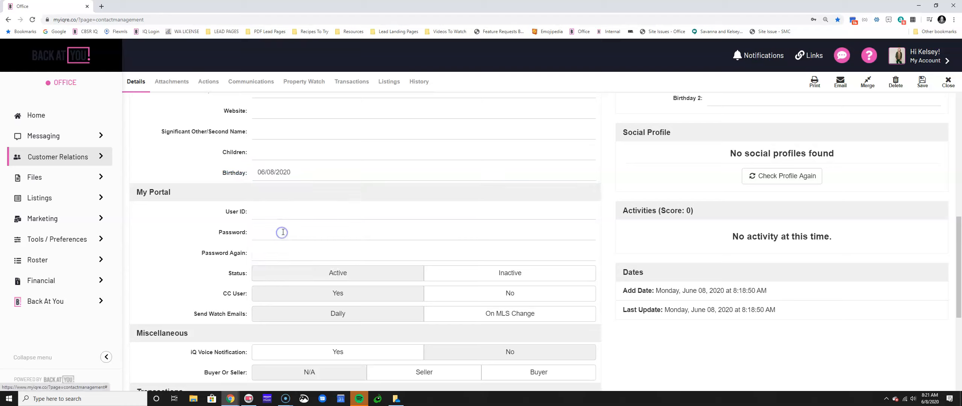
click(297, 172)
text(05/08)
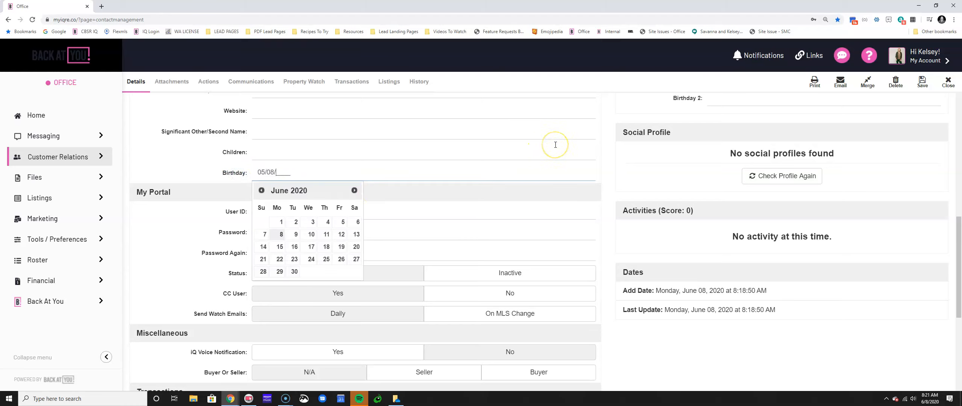
key(BackSpace)
text(7195)
text(5)
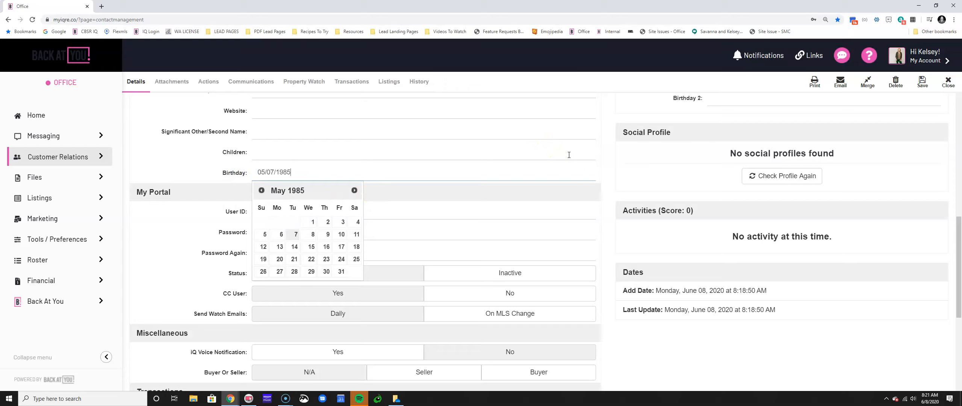
click(292, 236)
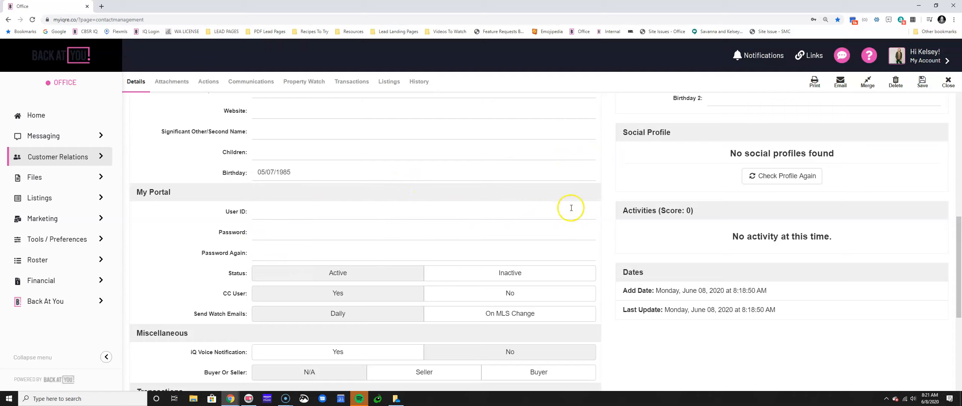
Set the Last Transaction Date in the Transactions section to 06/09/2020
scroll(206, 204, down, 6)
scroll(193, 233, down, 1)
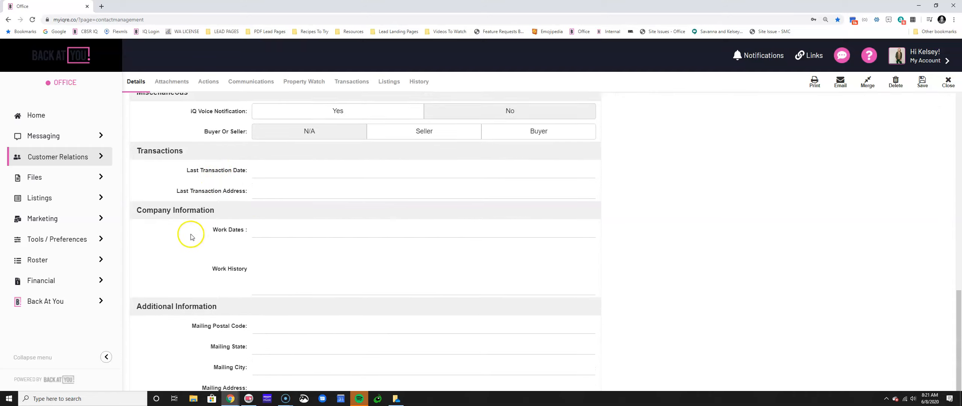
click(136, 146)
drag(136, 144, 279, 182)
click(279, 182)
click(287, 162)
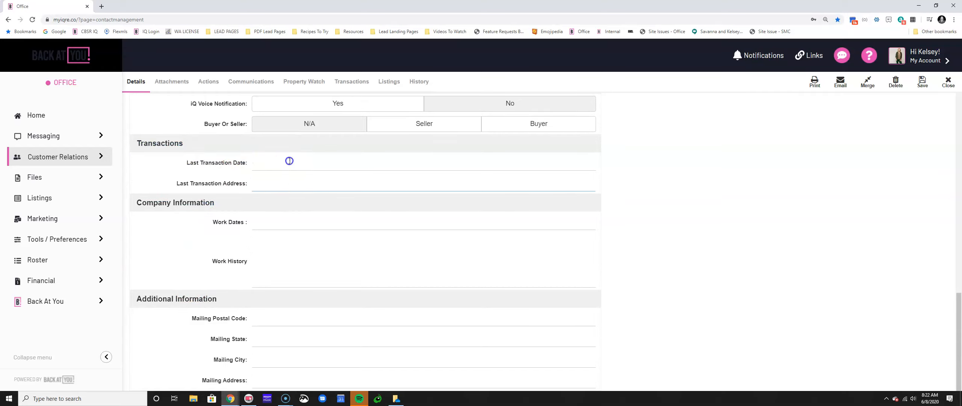
click(291, 225)
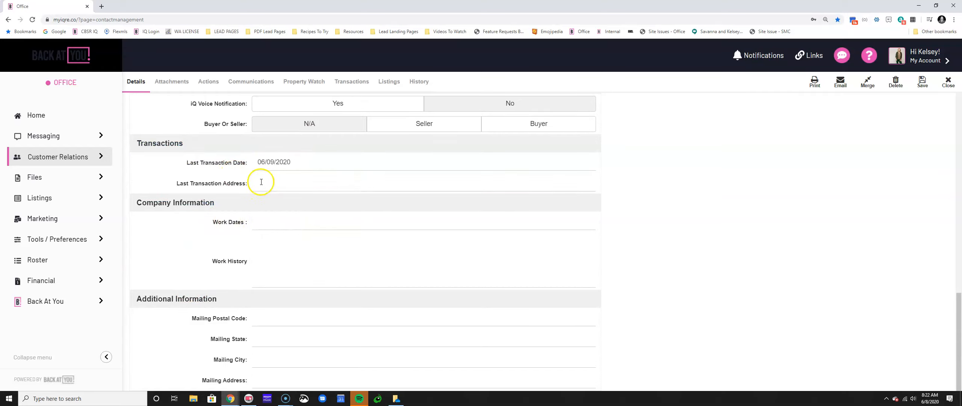
drag(186, 162, 232, 163)
click(232, 163)
scroll(231, 169, up, 7)
drag(227, 188, 231, 187)
Save the contact's updated details and point out its Contact Types section
click(916, 86)
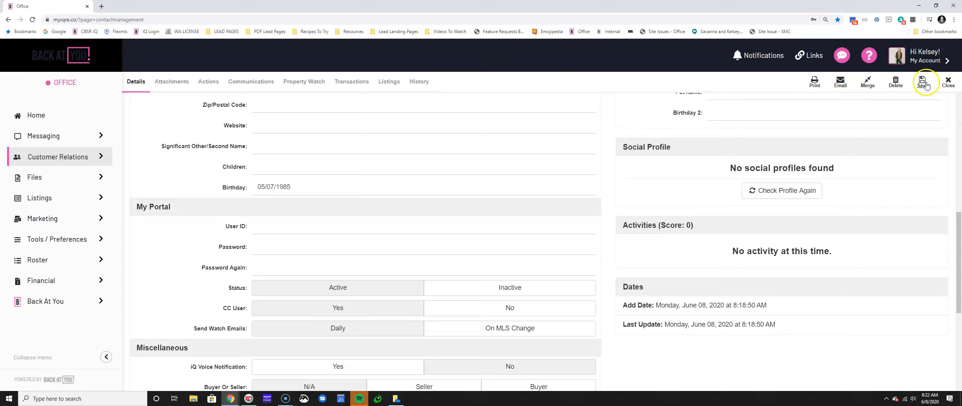
scroll(489, 195, up, 10)
drag(678, 171, 627, 172)
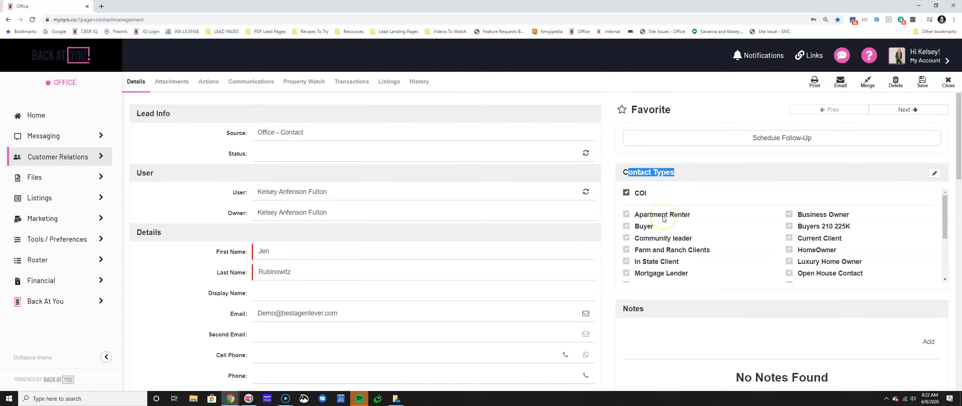
click(673, 172)
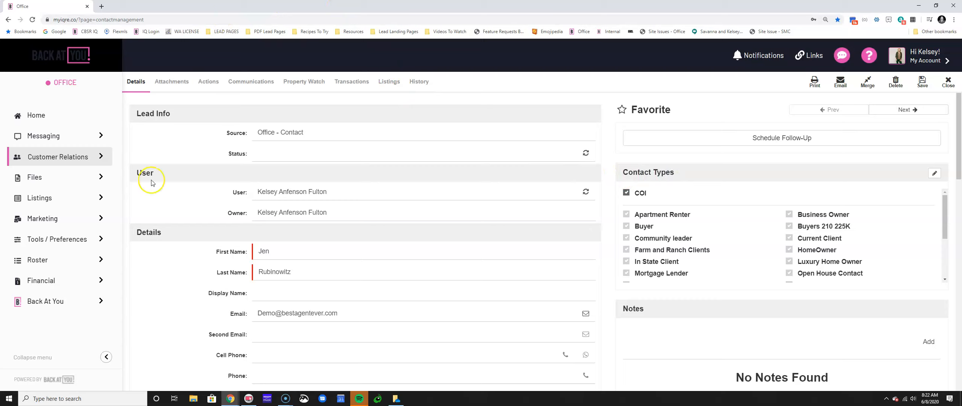
click(194, 399)
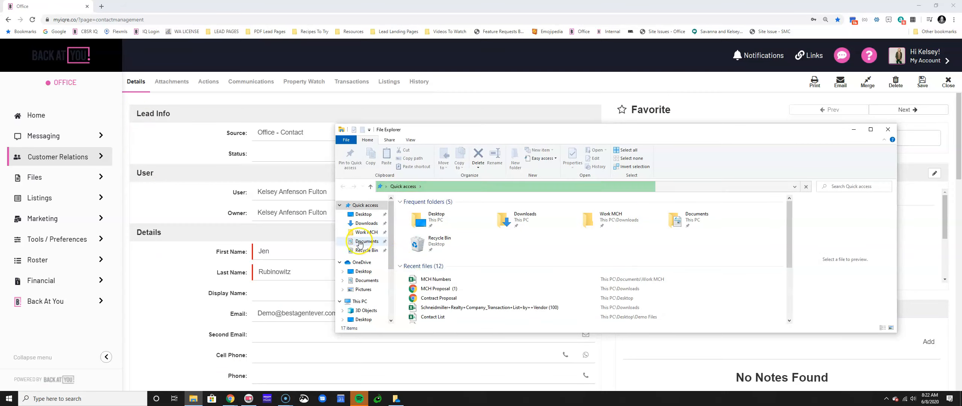
Open Contact List from Desktop > Demo Files and move the Excel window to the left
click(363, 214)
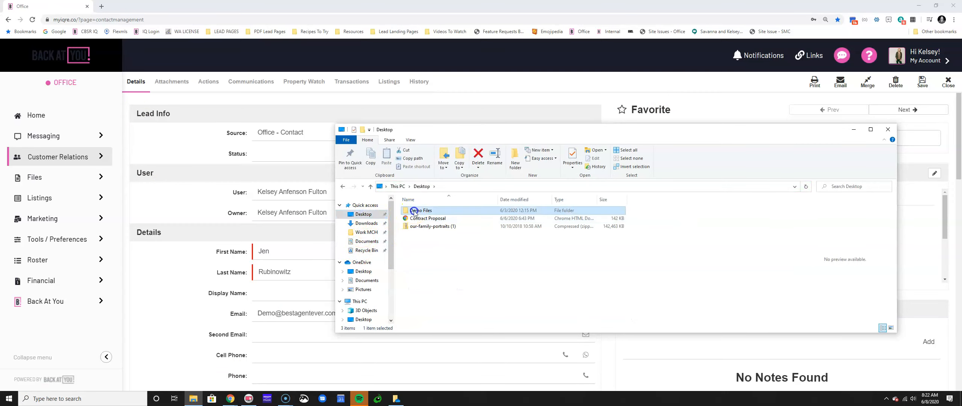
double_click(413, 210)
click(421, 249)
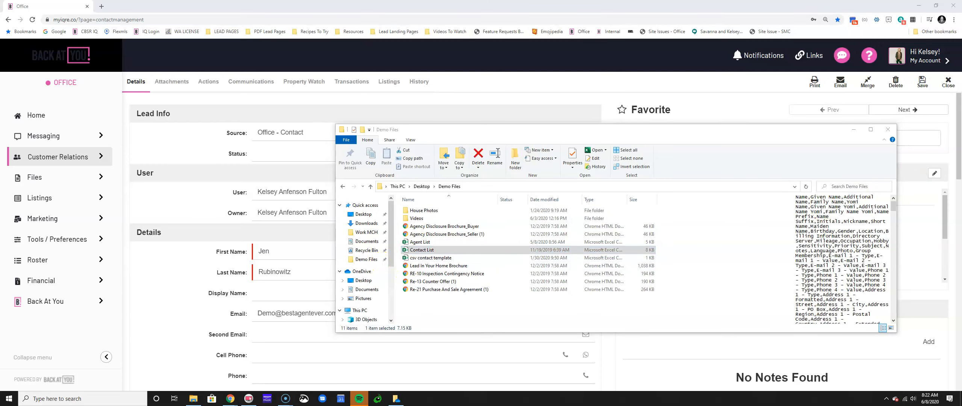
drag(867, 213, 533, 41)
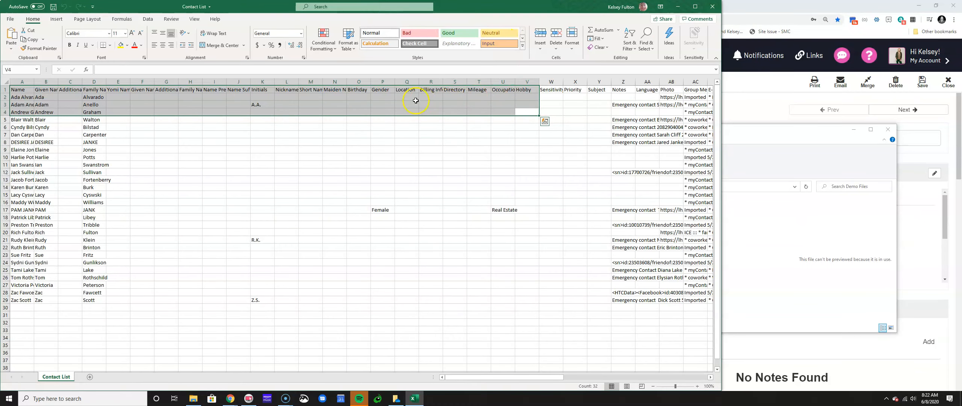
Add a Contact Type header in Q1 and enter Parent, Real Estate Agent, Friend, Wine Club in Q2
click(412, 91)
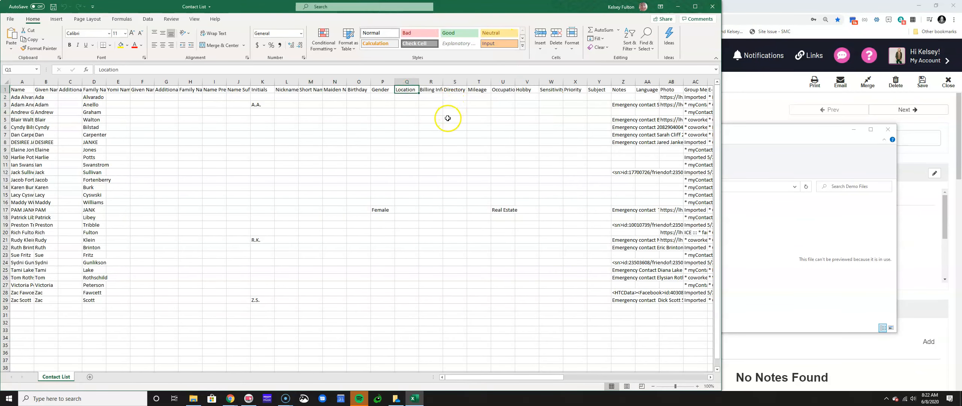
ctrl+scroll(446, 119, up, 3)
ctrl+scroll(446, 118, up, 1)
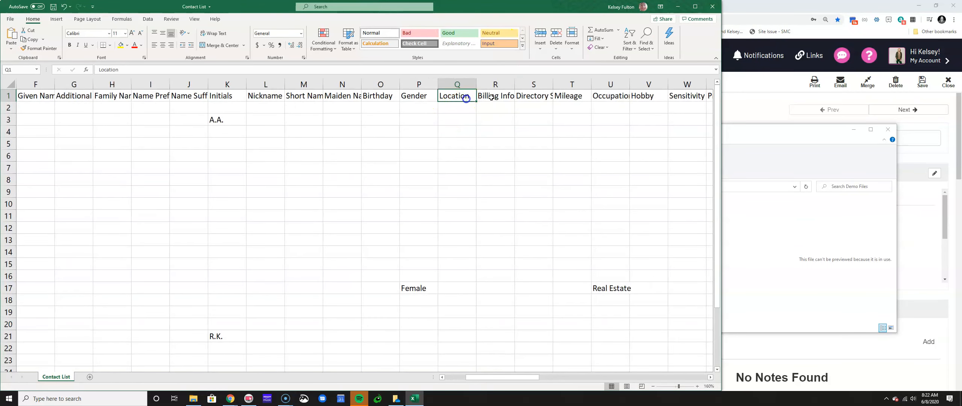
text(Cn)
key(BackSpace)
text(ontact Type)
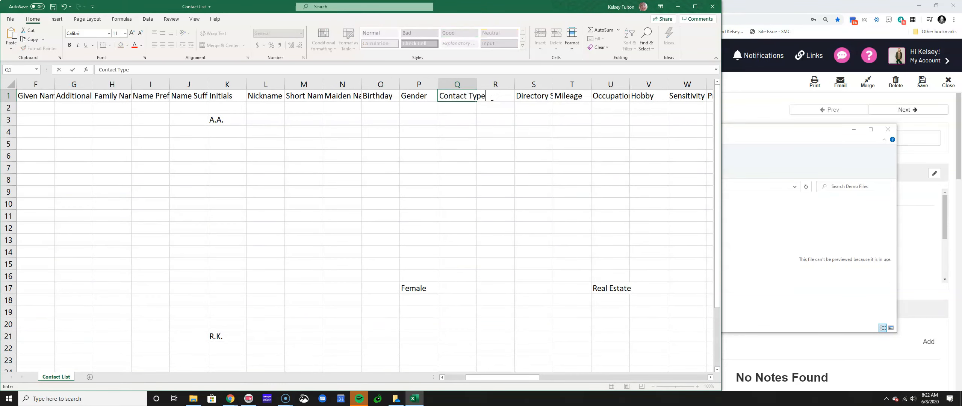
key(Return)
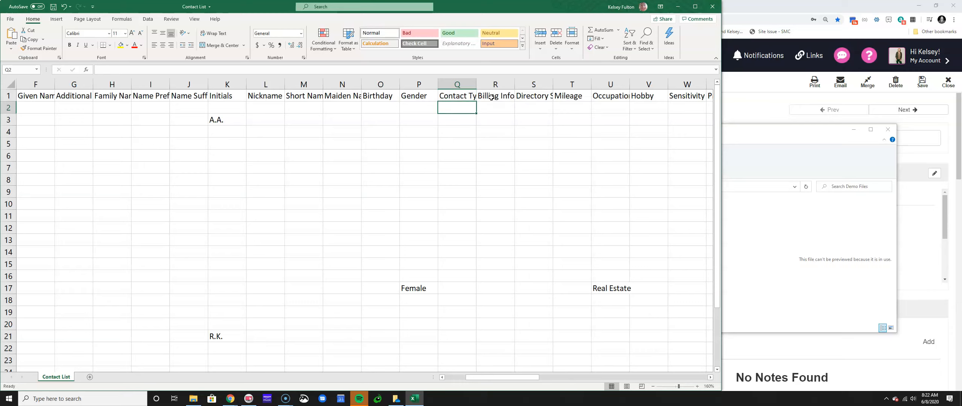
text(Parent)
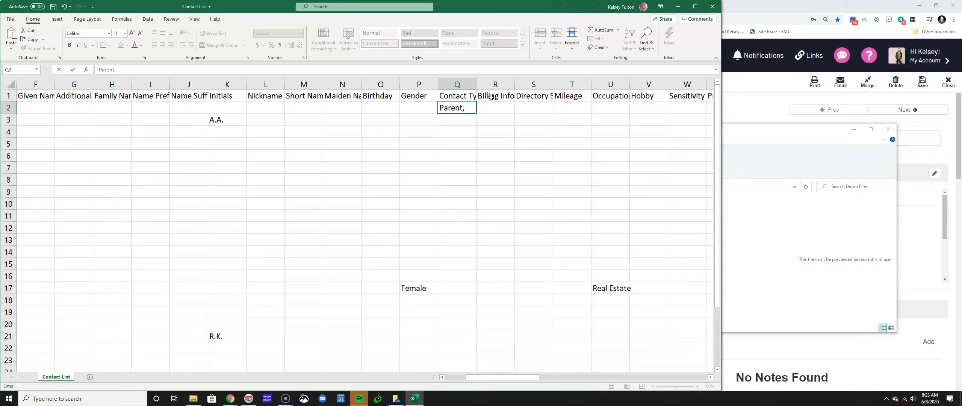
text(, Real Estate Agent, Frid)
text(nd, Wine Club)
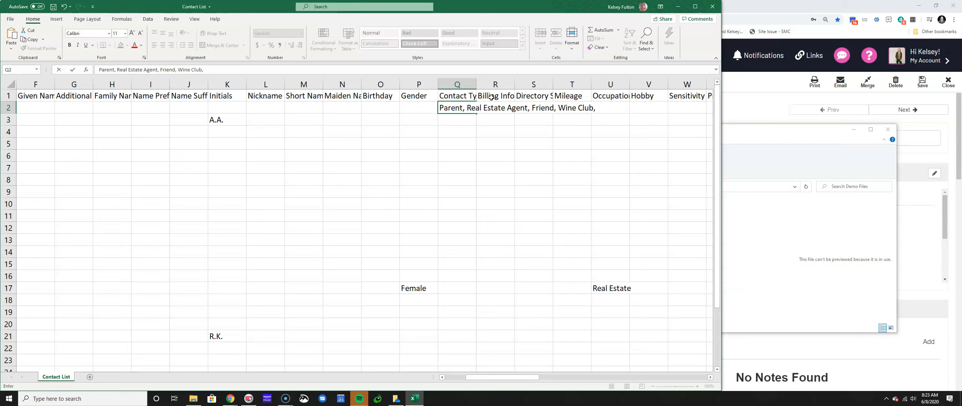
key(Return)
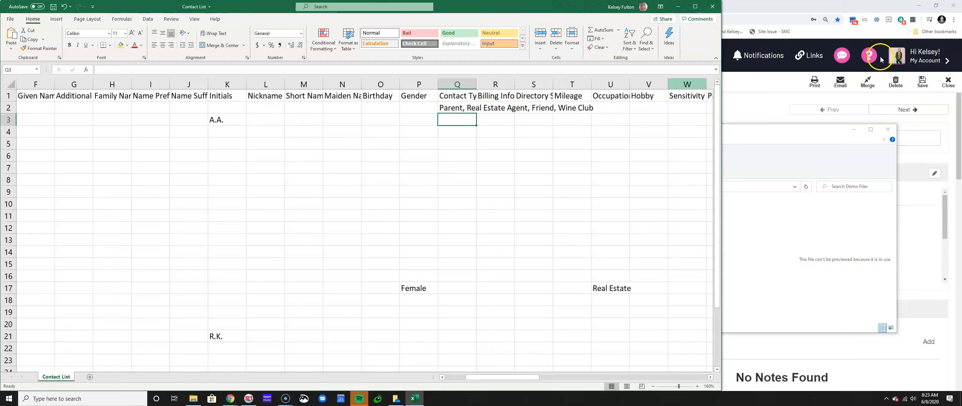
Close the File Explorer window and minimize Excel to return to the contact record
click(777, 132)
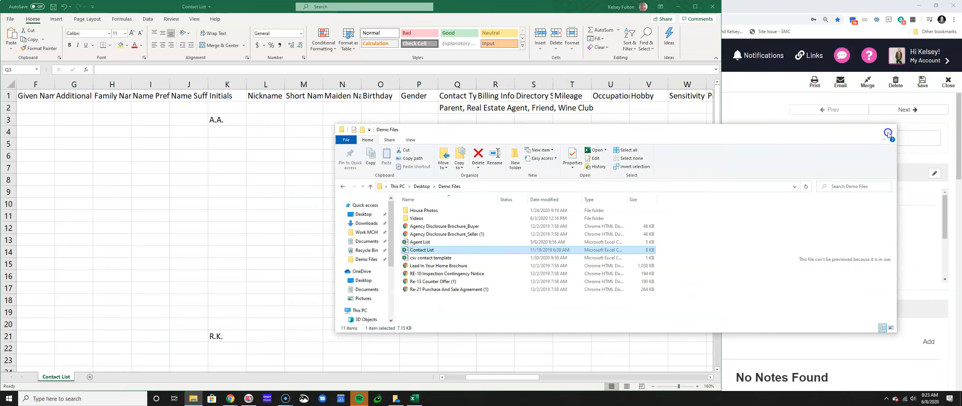
click(888, 130)
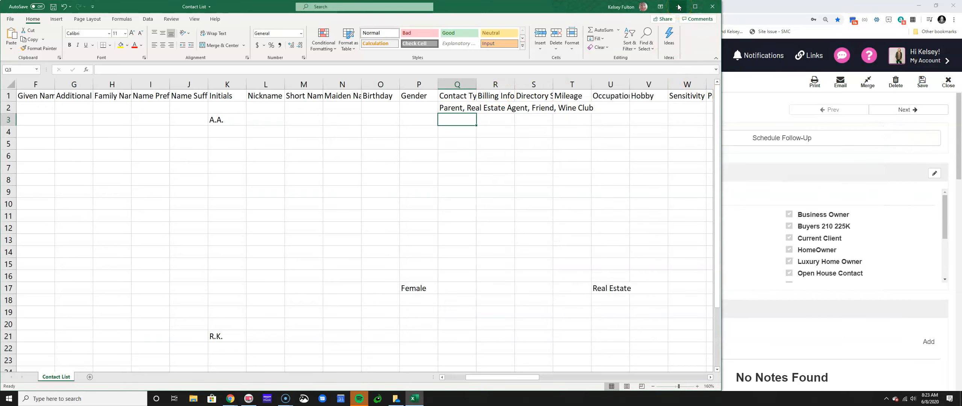
click(679, 6)
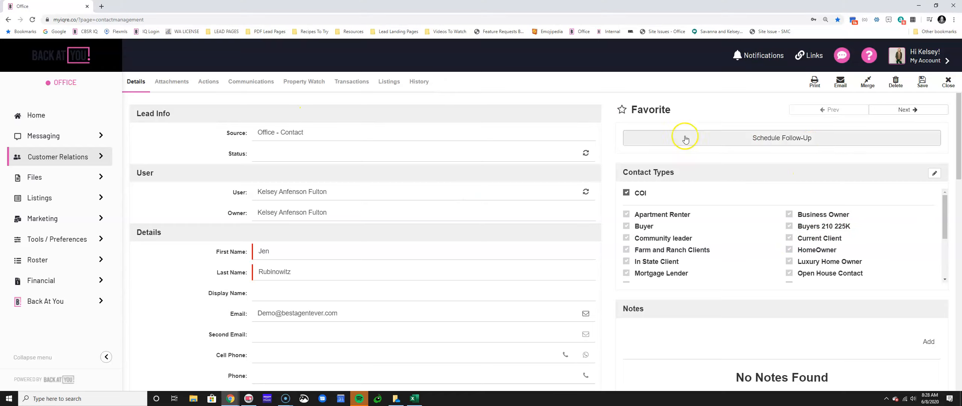
Return to Home and review the To Do Gauge's 14-day tasks, including the coffee date
click(29, 115)
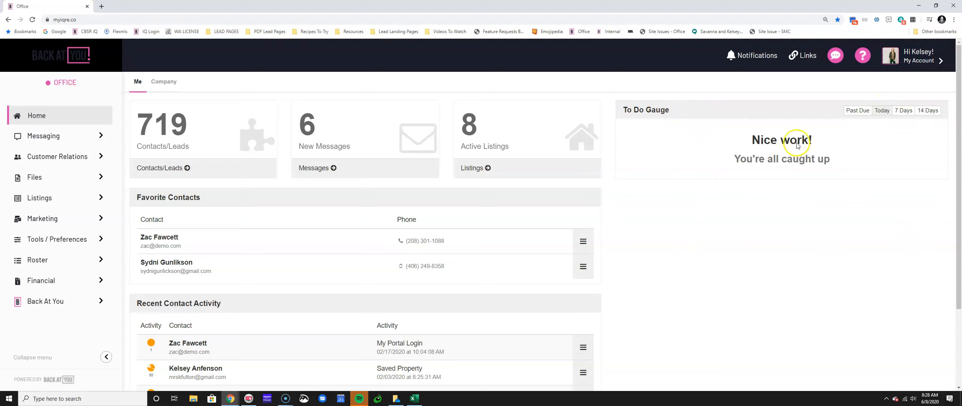
drag(624, 110, 678, 110)
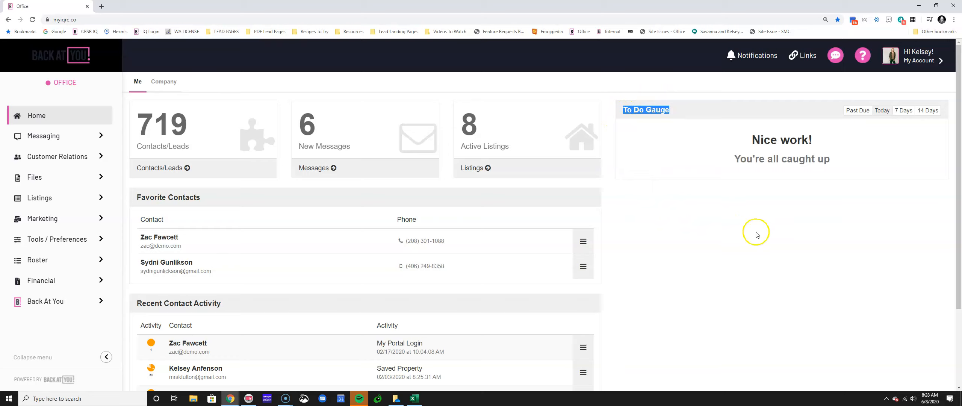
click(933, 115)
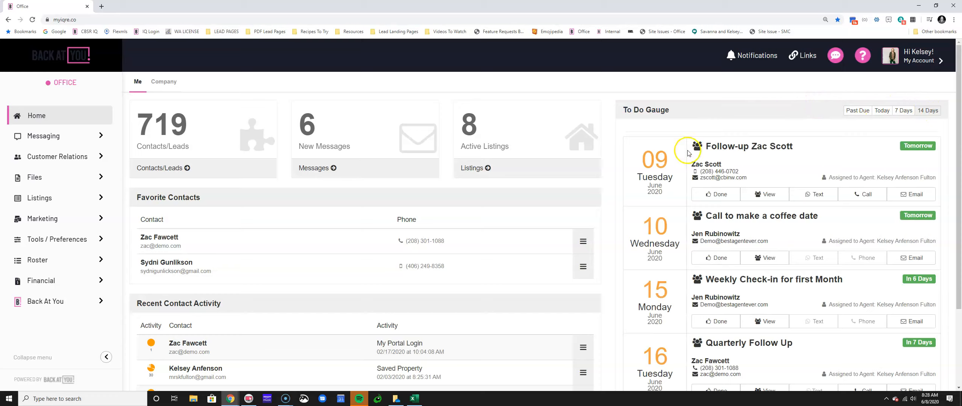
drag(703, 146, 822, 143)
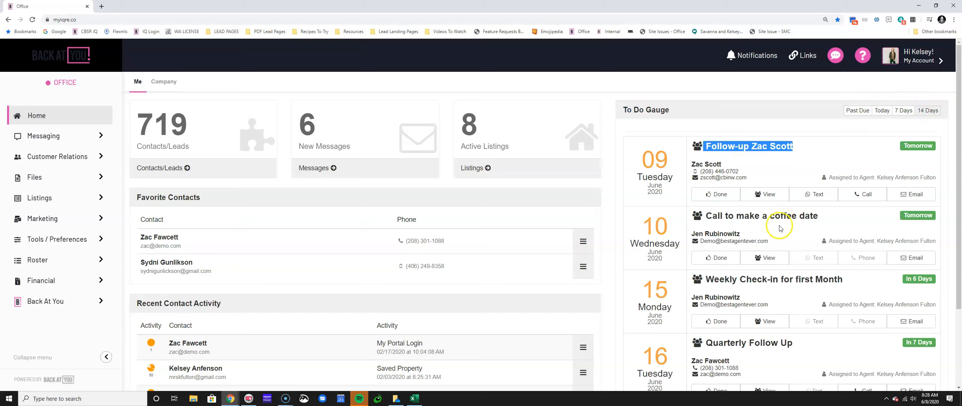
drag(704, 217, 813, 215)
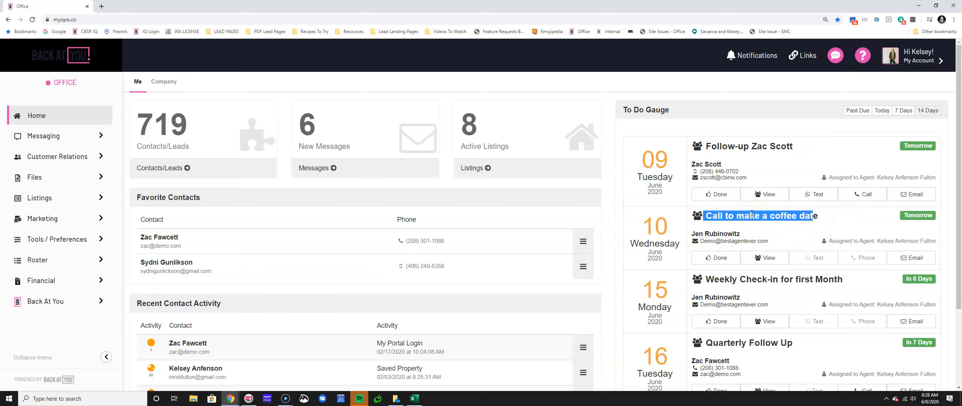
scroll(750, 214, down, 2)
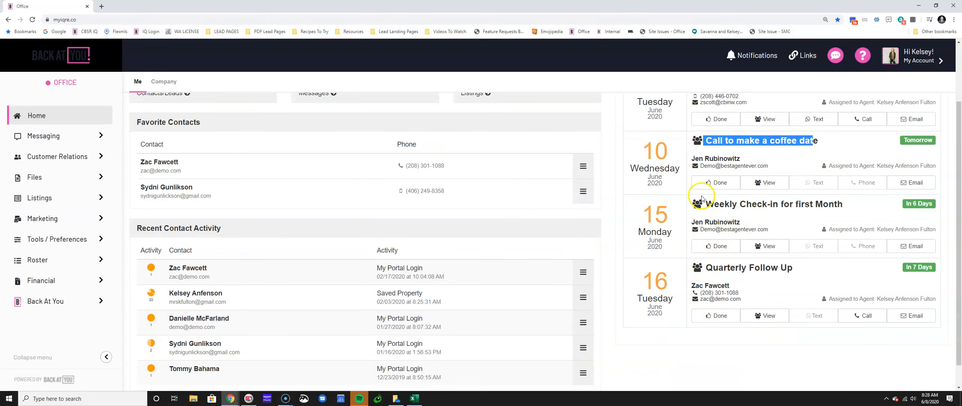
drag(706, 202, 858, 208)
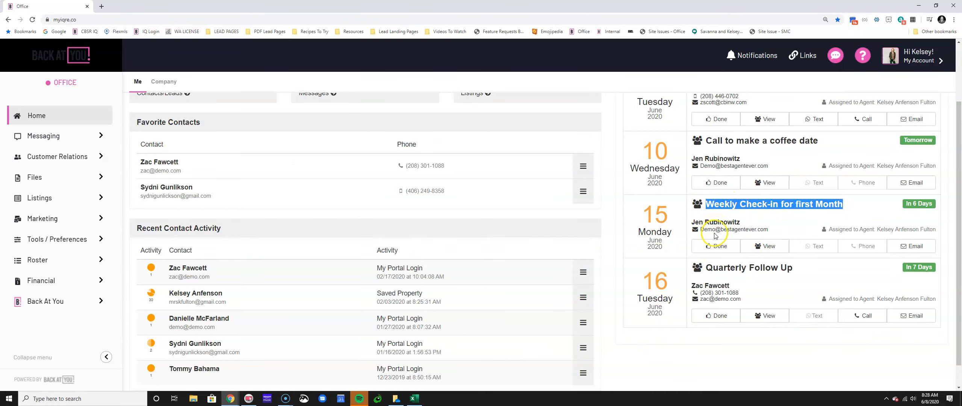
scroll(715, 226, up, 2)
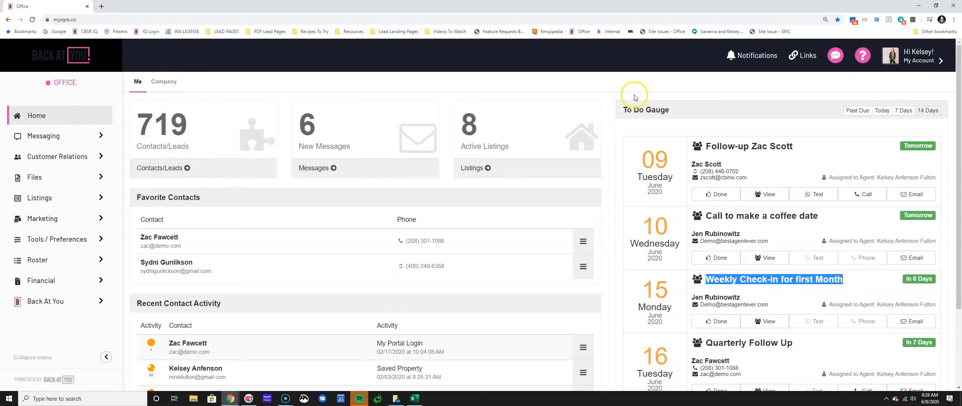
drag(647, 232, 625, 186)
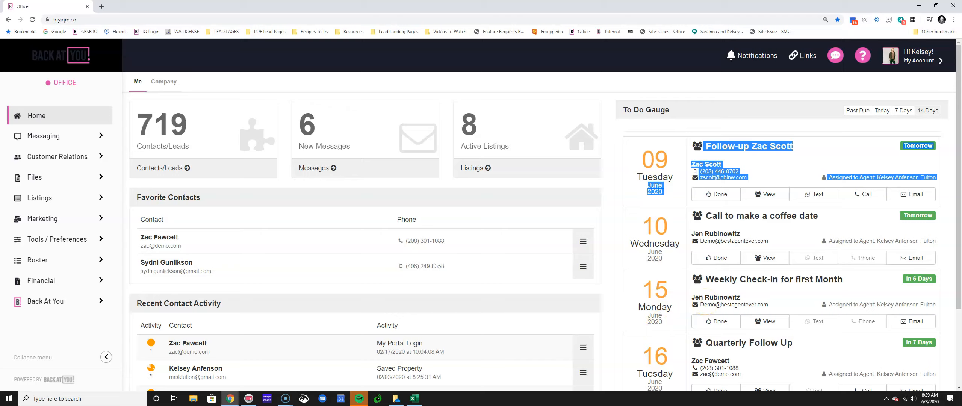
click(772, 258)
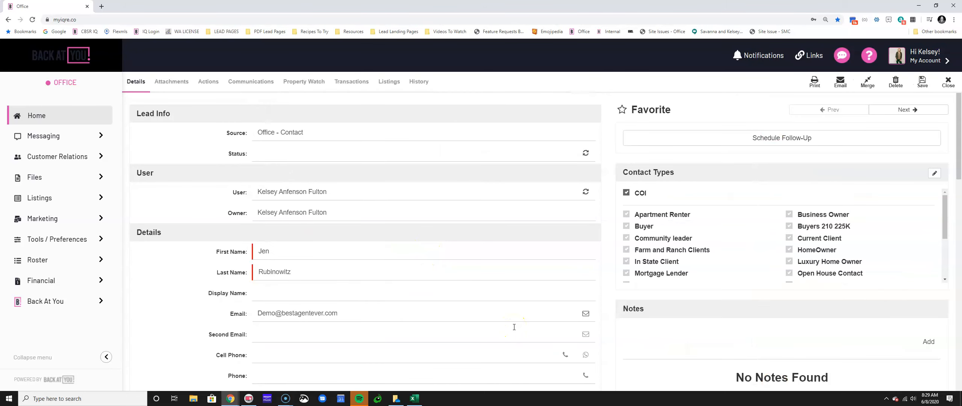
click(948, 81)
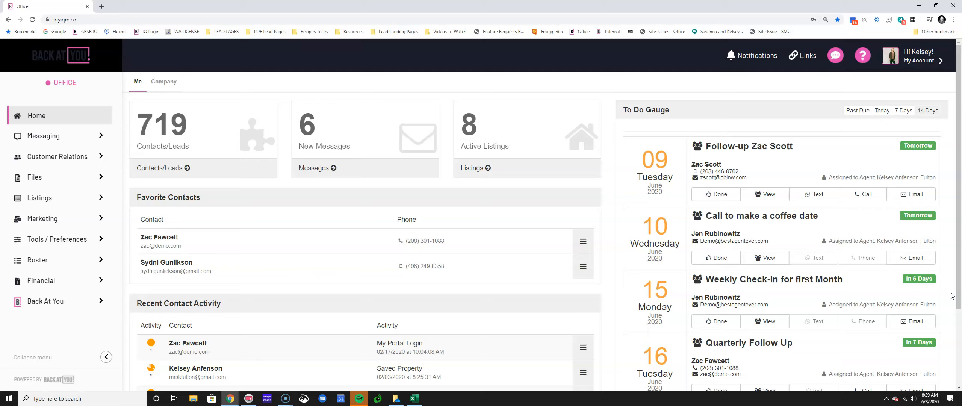
click(916, 263)
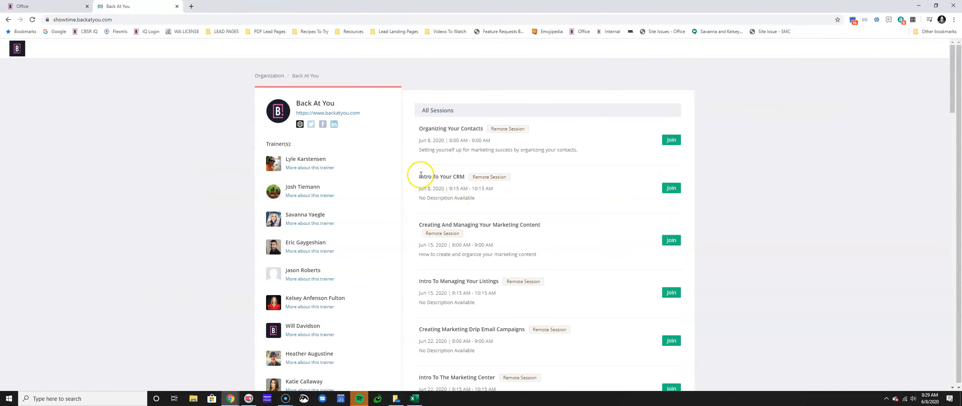
Highlight the 'Intro To Your CRM' session title, then return to the Office dashboard
drag(420, 175, 522, 176)
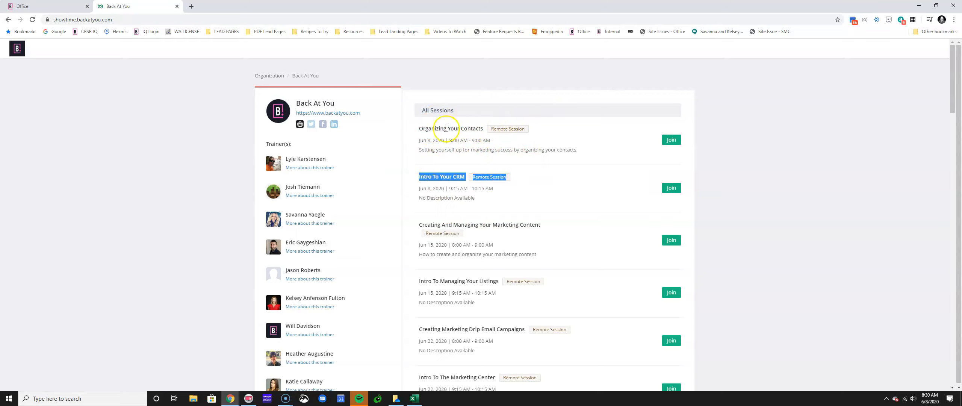
click(31, 7)
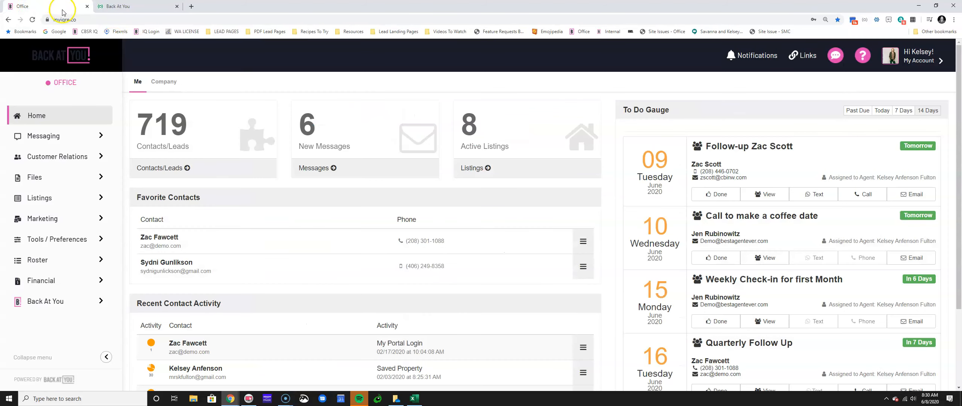